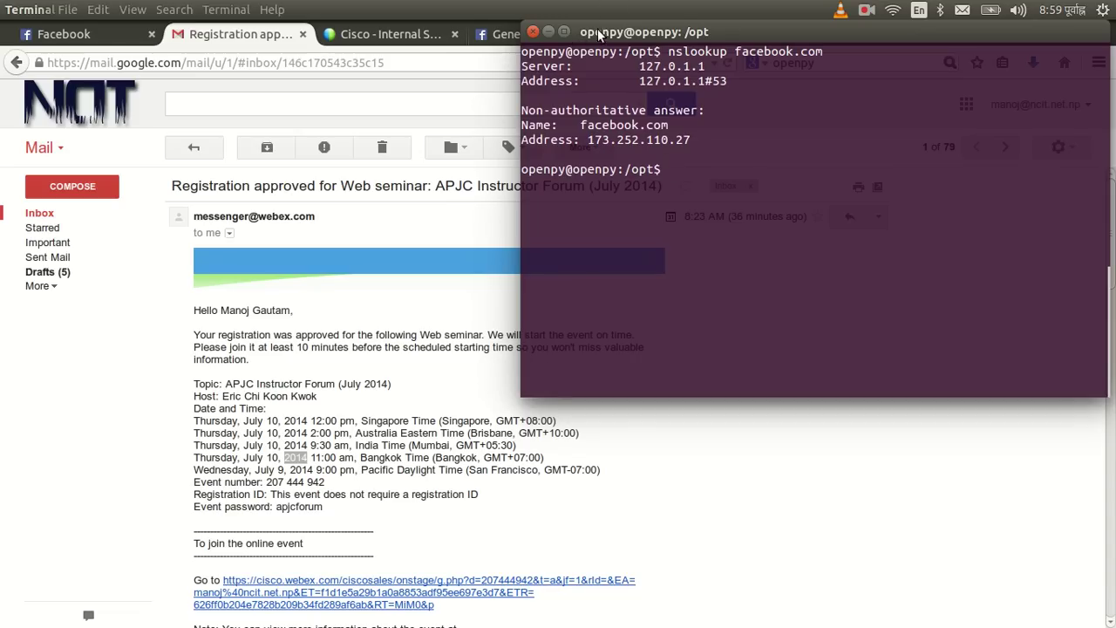
- Clear the terminal, return to the home directory, and list the routing table with netstat -nr
key("ctrl+l")
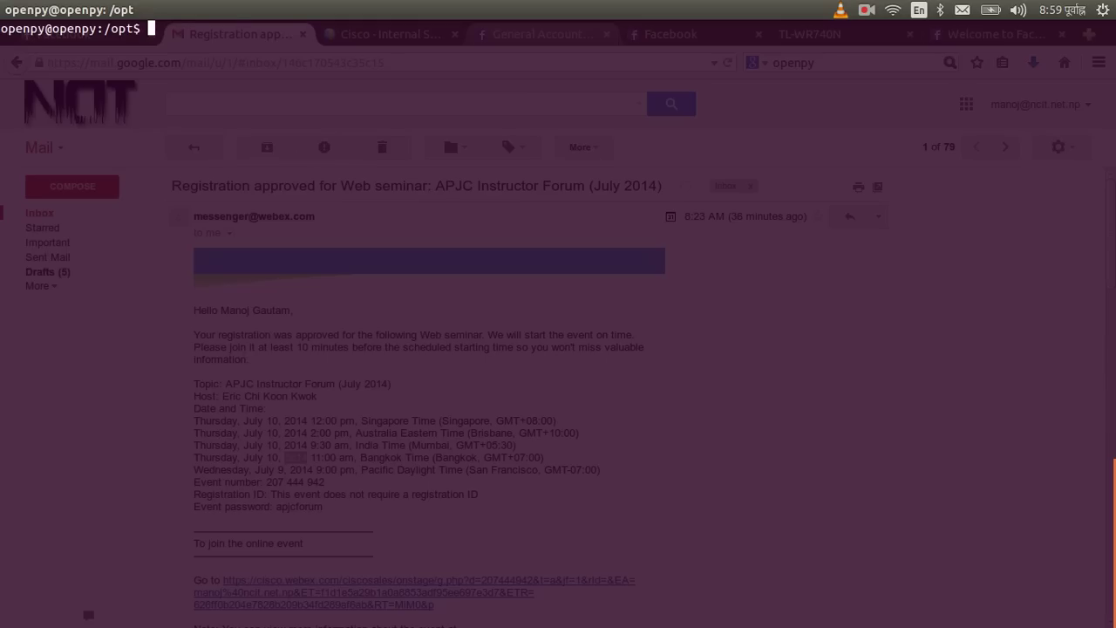
type("cd")
key("Return")
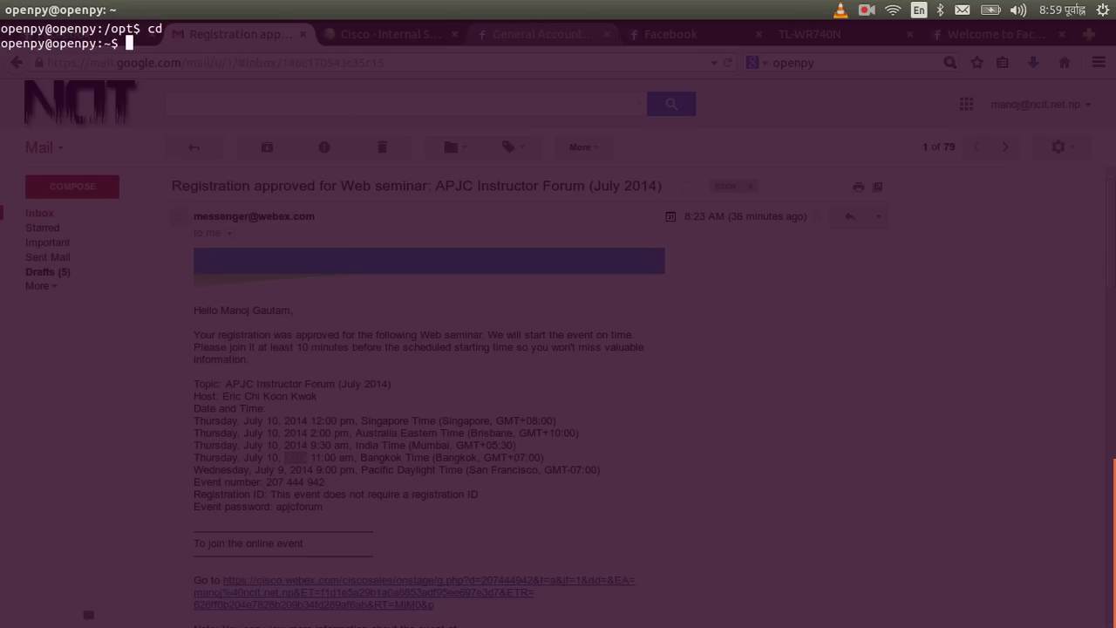
key("ctrl+l")
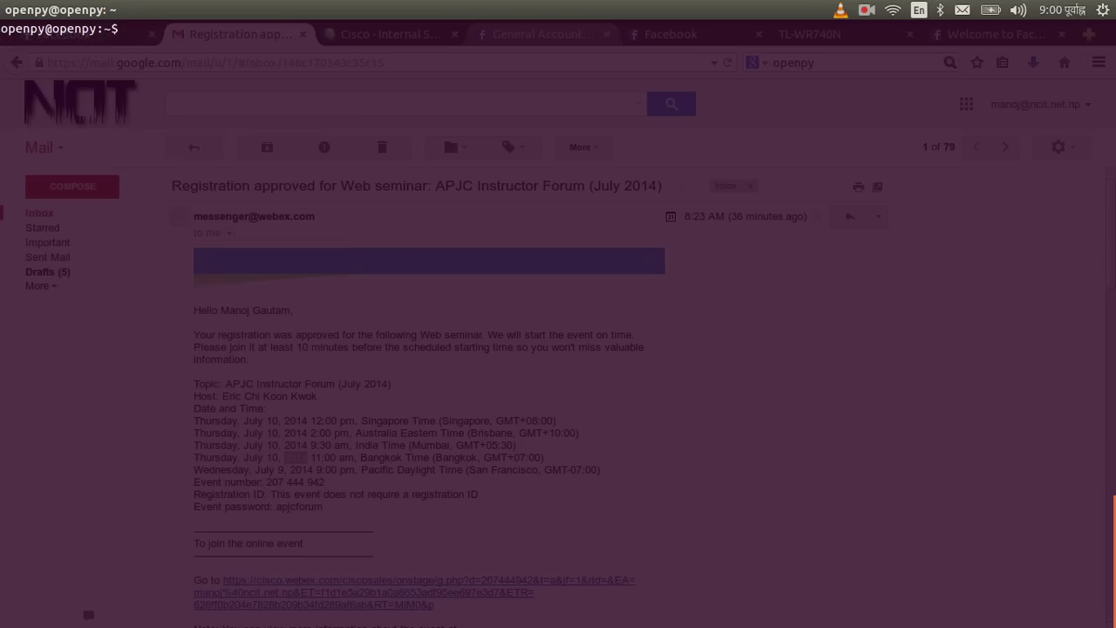
type("netstat -nr")
key("Return")
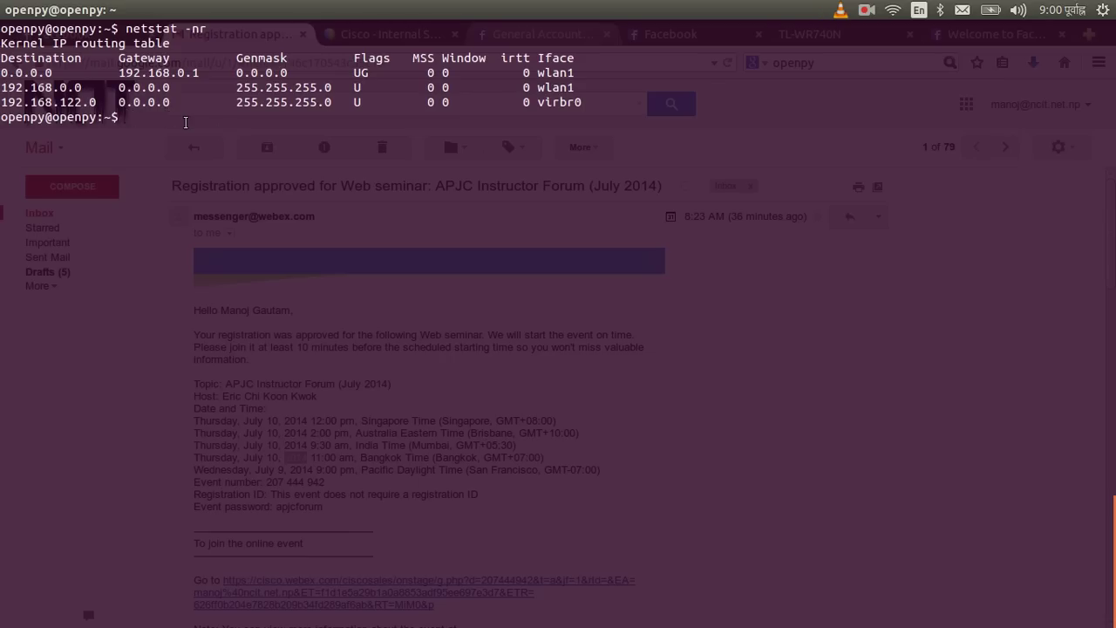
- Highlight the default gateway 192.168.0.1 row, then minimize the terminal
left_click_drag(119, 72, 201, 73)
triple_click(198, 73)
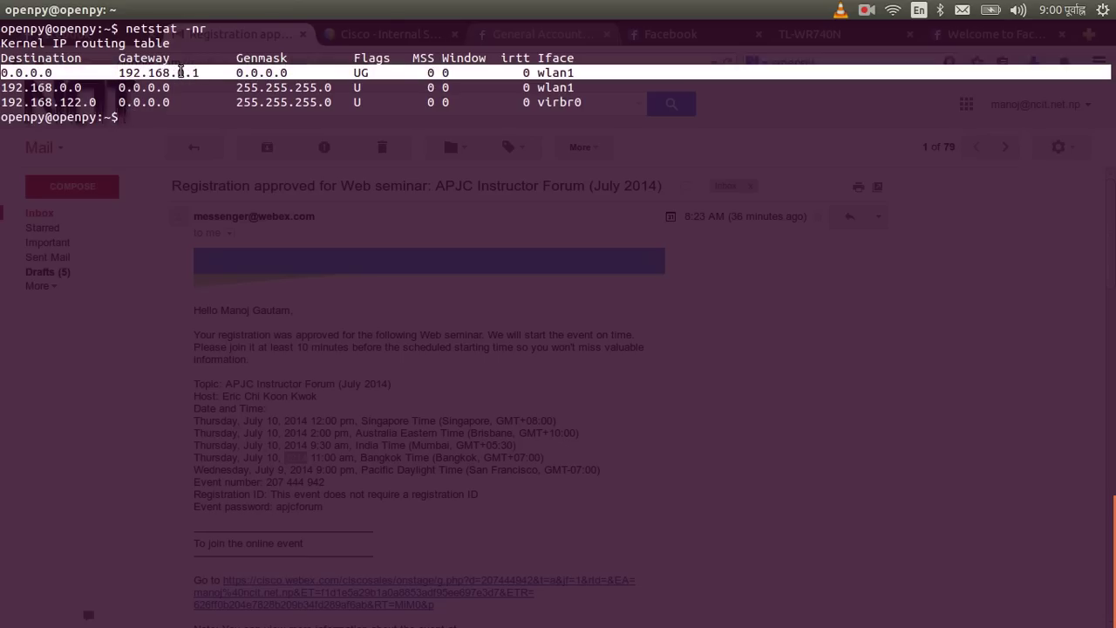
left_click(26, 9)
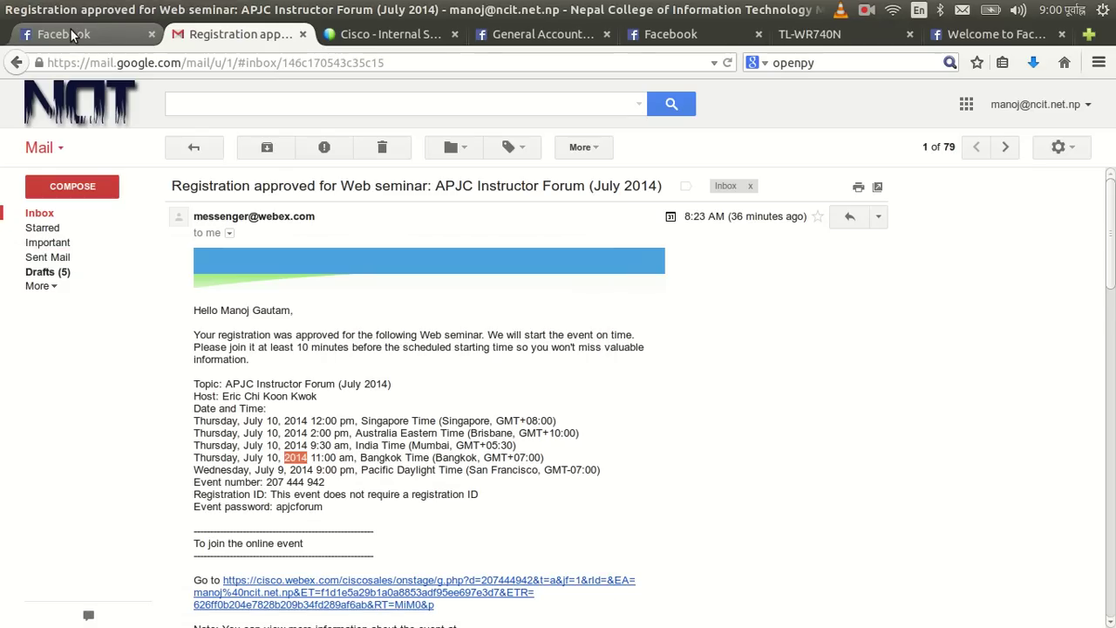
- In the Facebook tab, load the router admin at 192.168.0.1 and open Access Control rule management
left_click(76, 34)
left_click(87, 61)
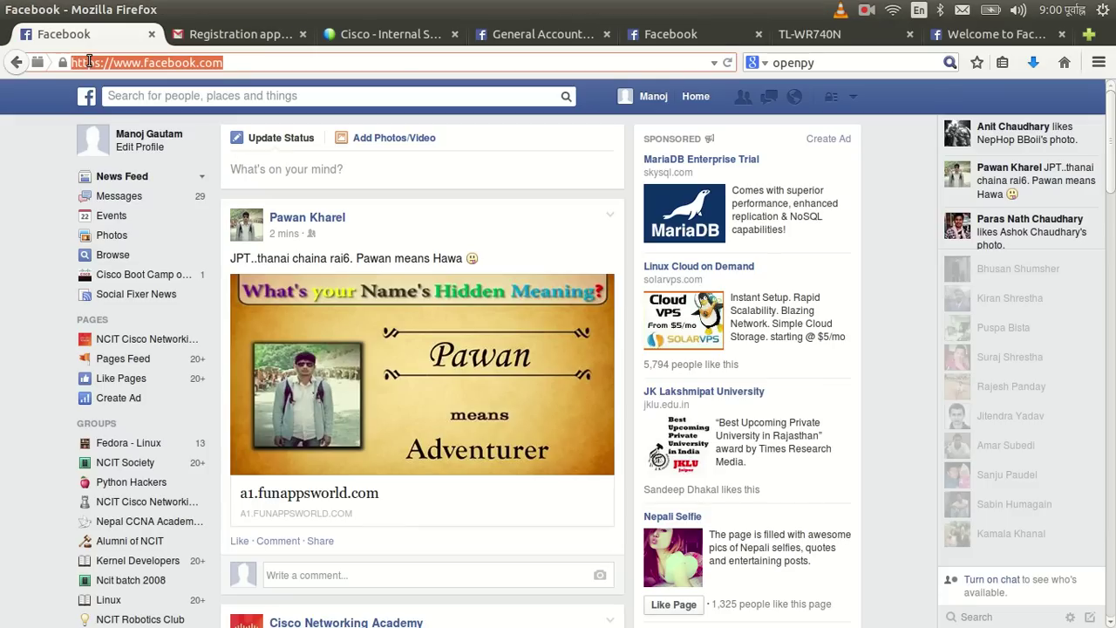
type("192.168.0.1")
key("Return")
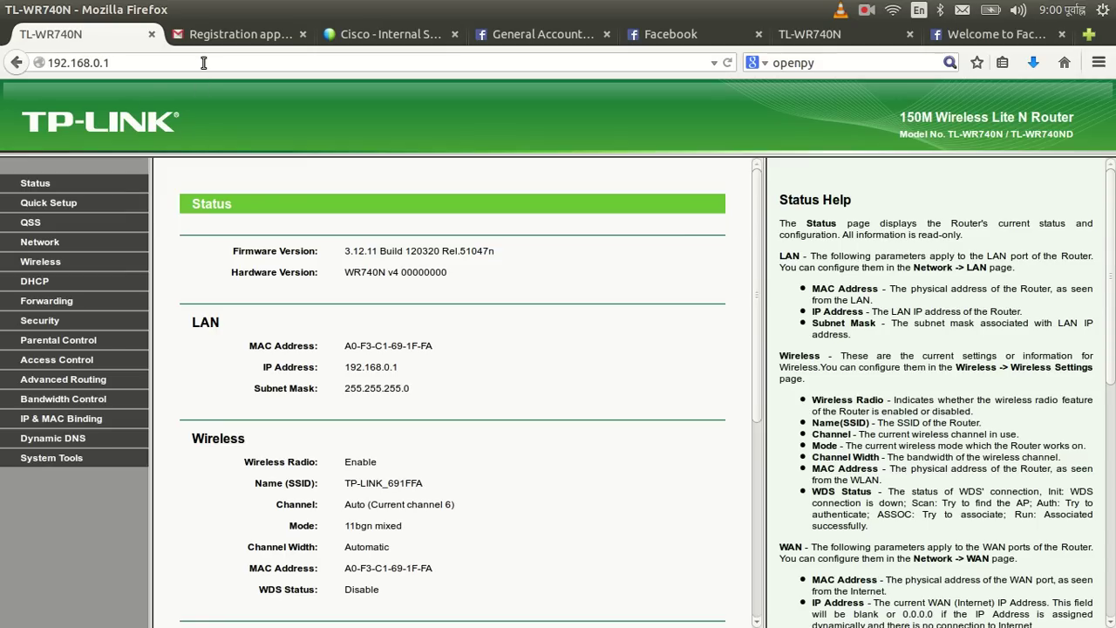
scroll(245, 237, "down", 3)
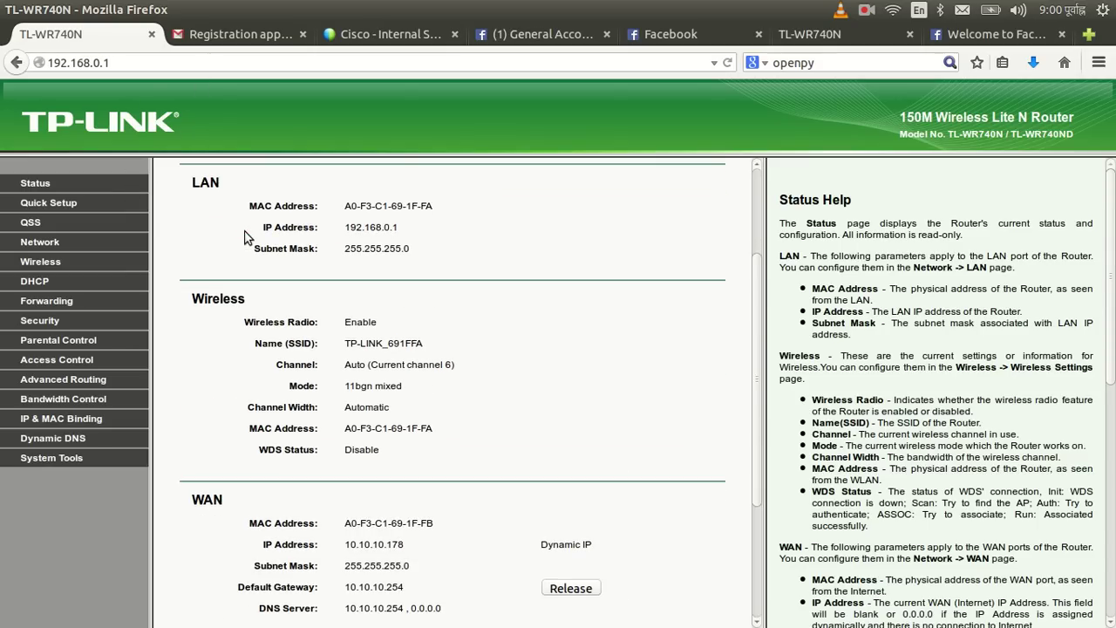
left_click(51, 362)
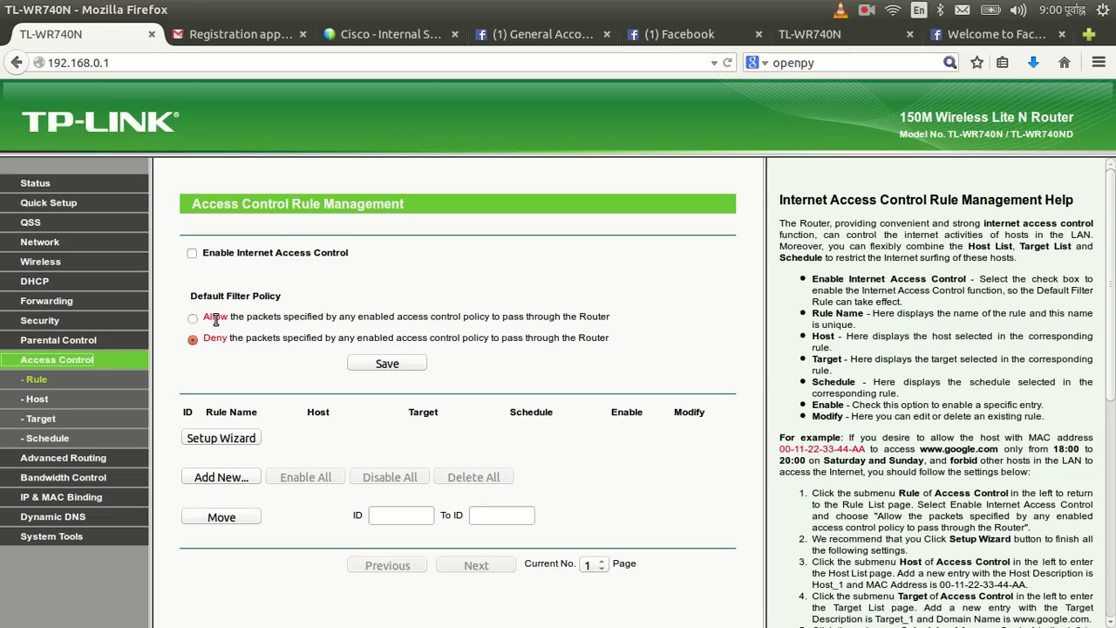
- Inspect the Deny default policy, the Setup Wizard's IP Address host mode, and the Add New rule form
left_click_drag(203, 337, 226, 337)
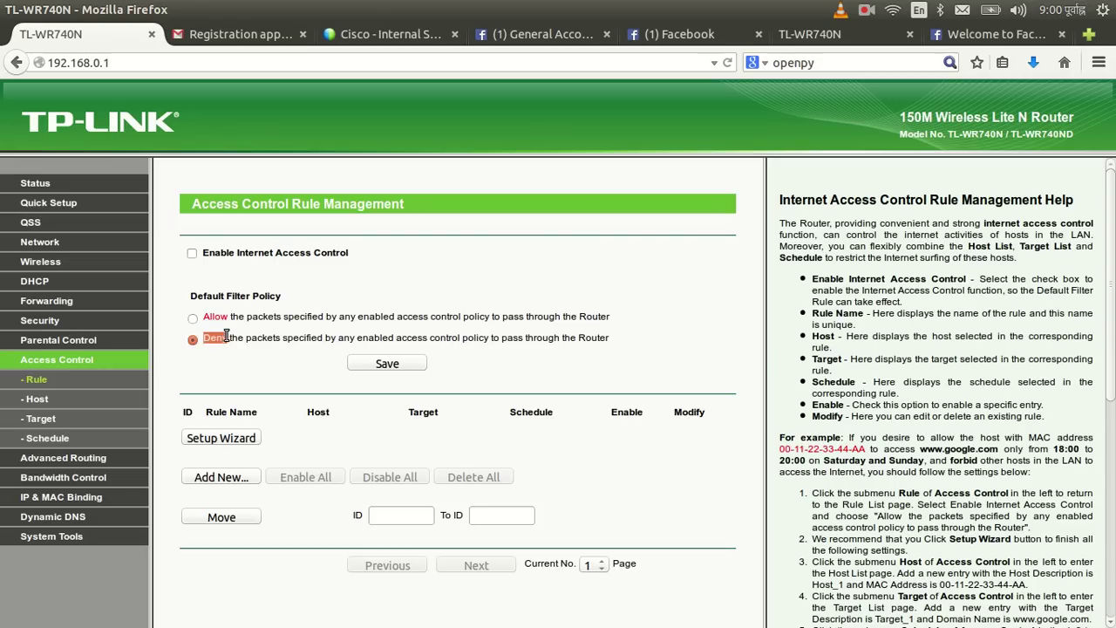
left_click(281, 399)
left_click(236, 439)
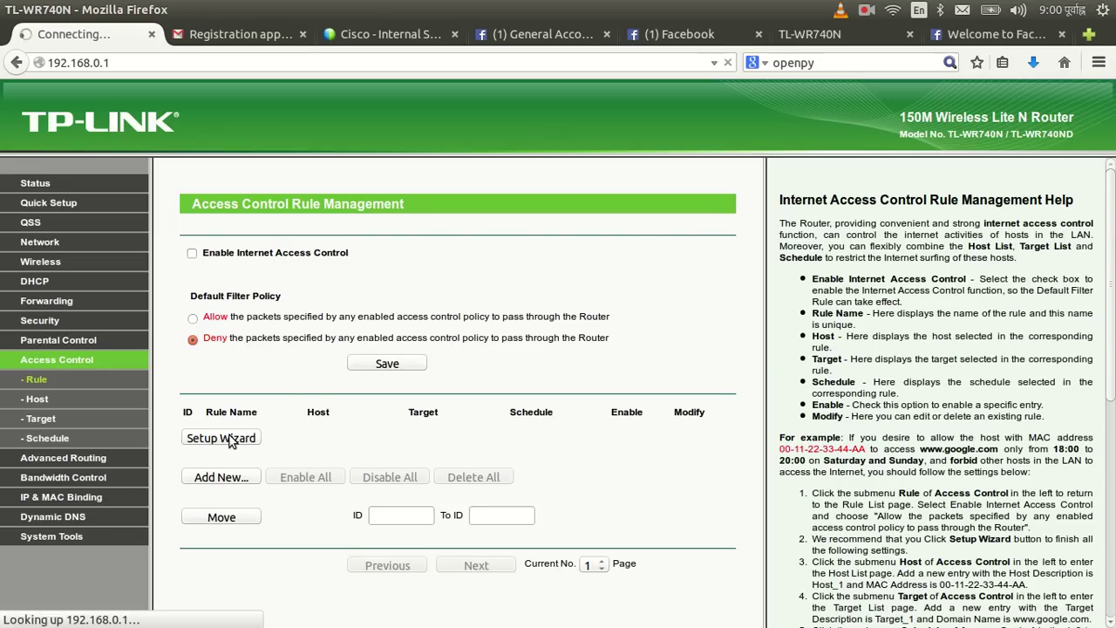
left_click(383, 253)
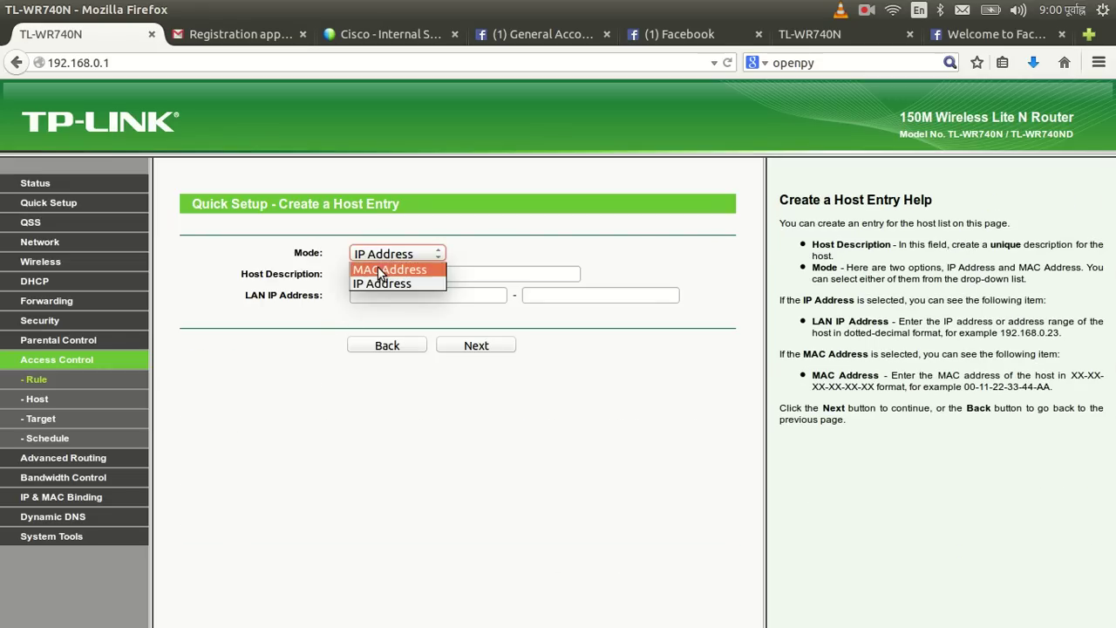
left_click(383, 281)
left_click(16, 62)
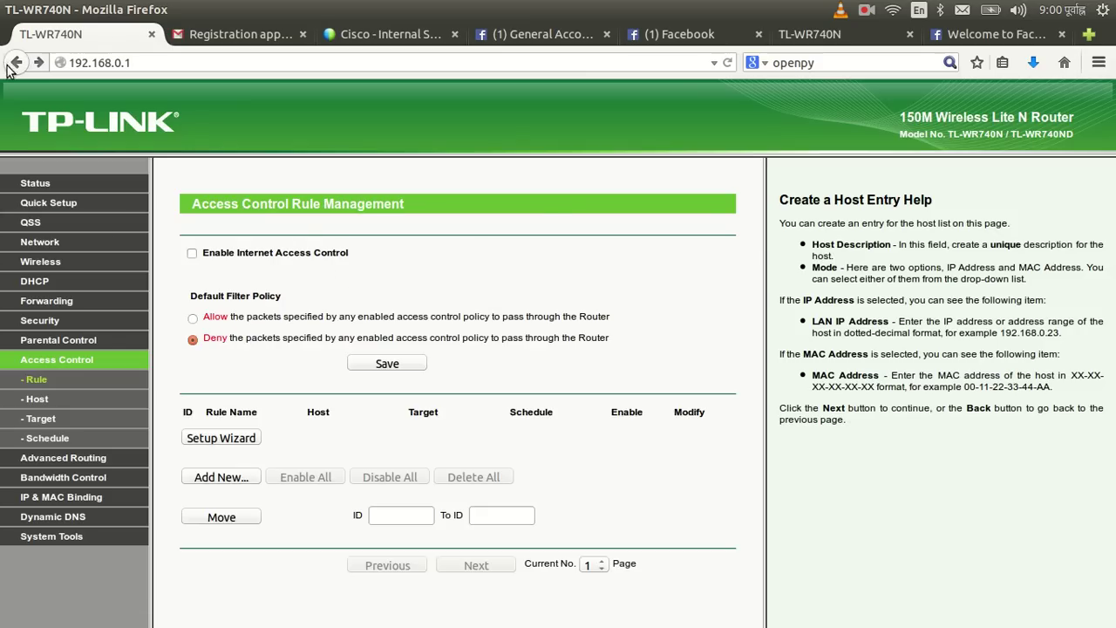
left_click(223, 478)
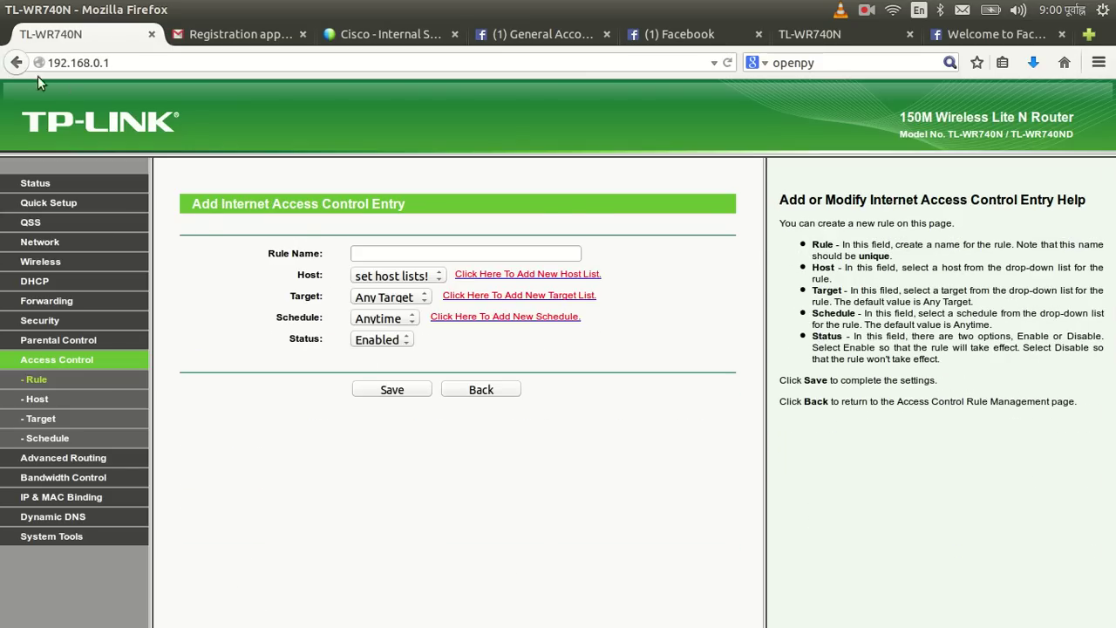
left_click(16, 62)
- Restart the wizard with host description 'facebook blocking', then abandon it for the Target list
left_click(213, 441)
left_click(399, 275)
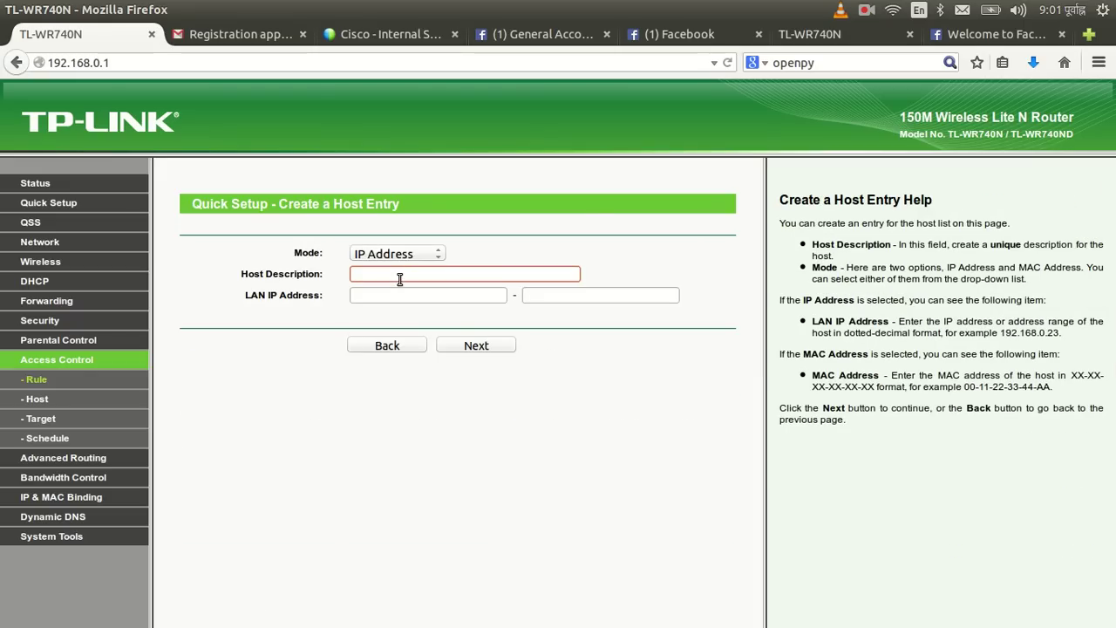
type("facebook blocking")
left_click(414, 258)
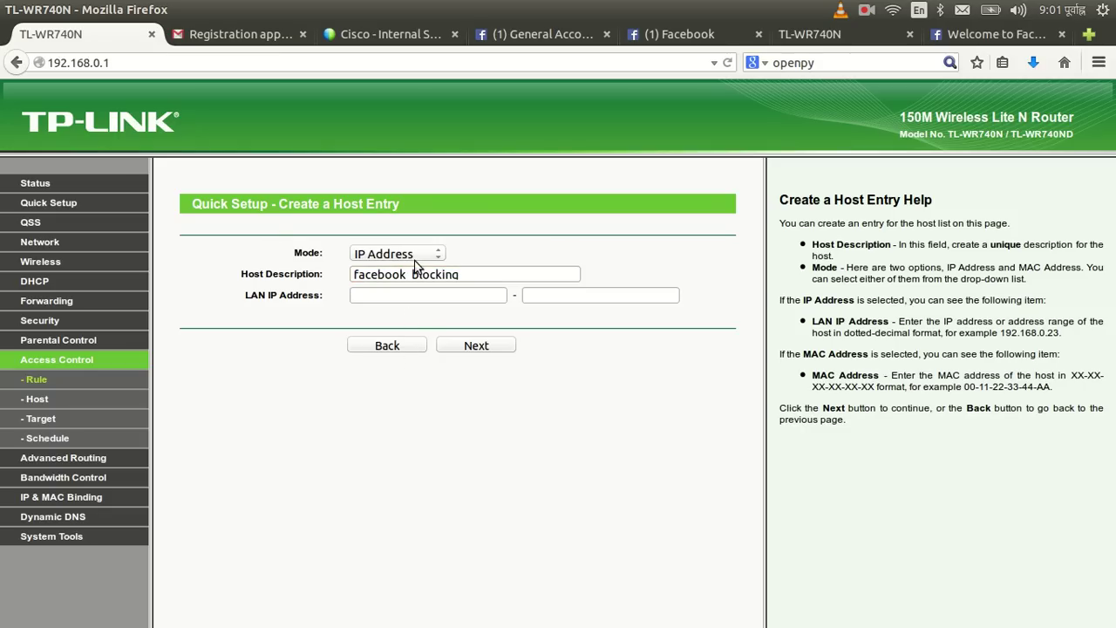
left_click(17, 62)
left_click(51, 424)
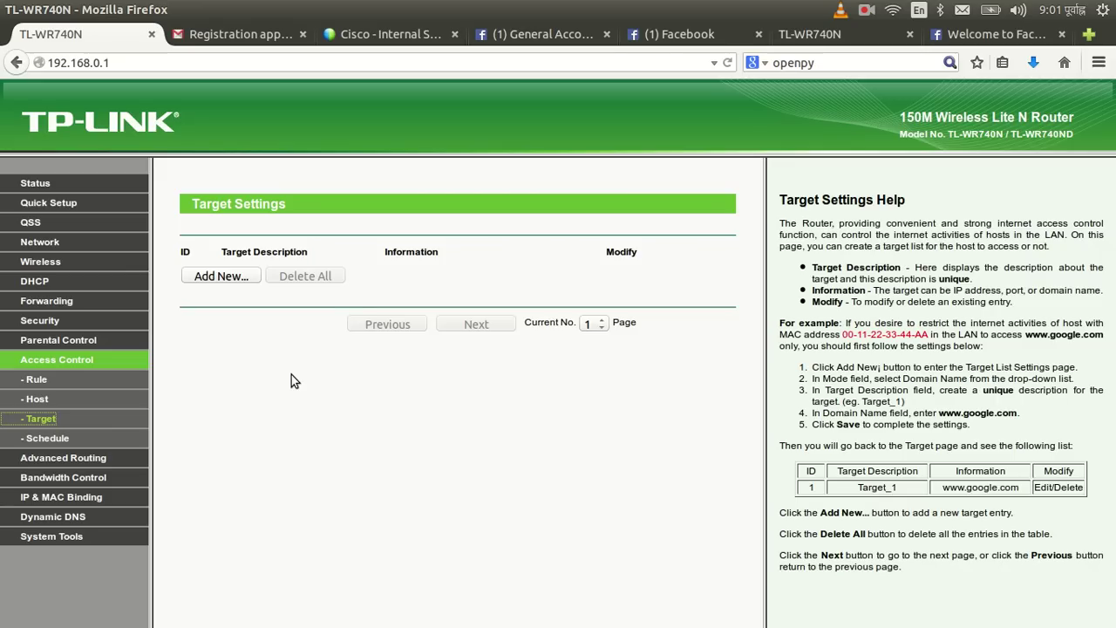
left_click(218, 276)
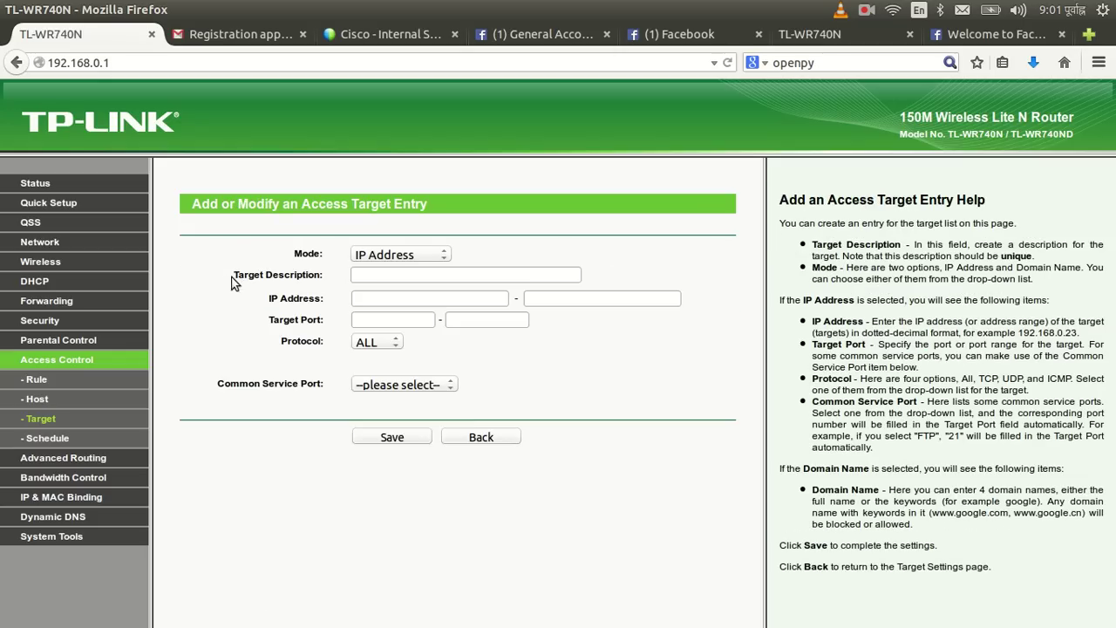
left_click(399, 256)
left_click(397, 268)
left_click(397, 275)
type("b")
key("BackSpace")
type("fa")
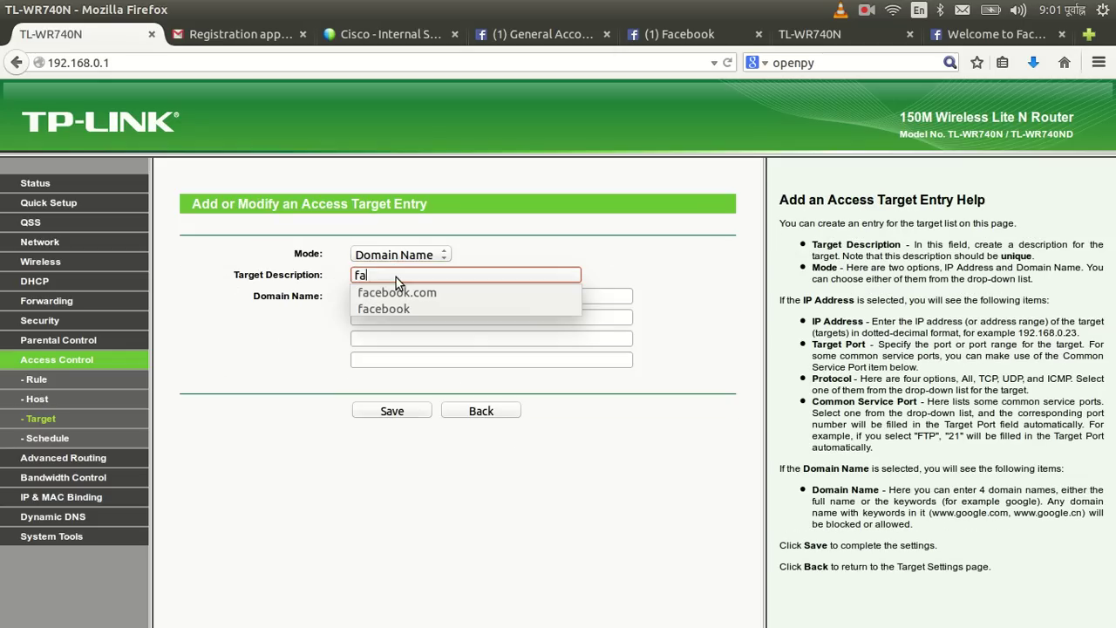
type("cebook ")
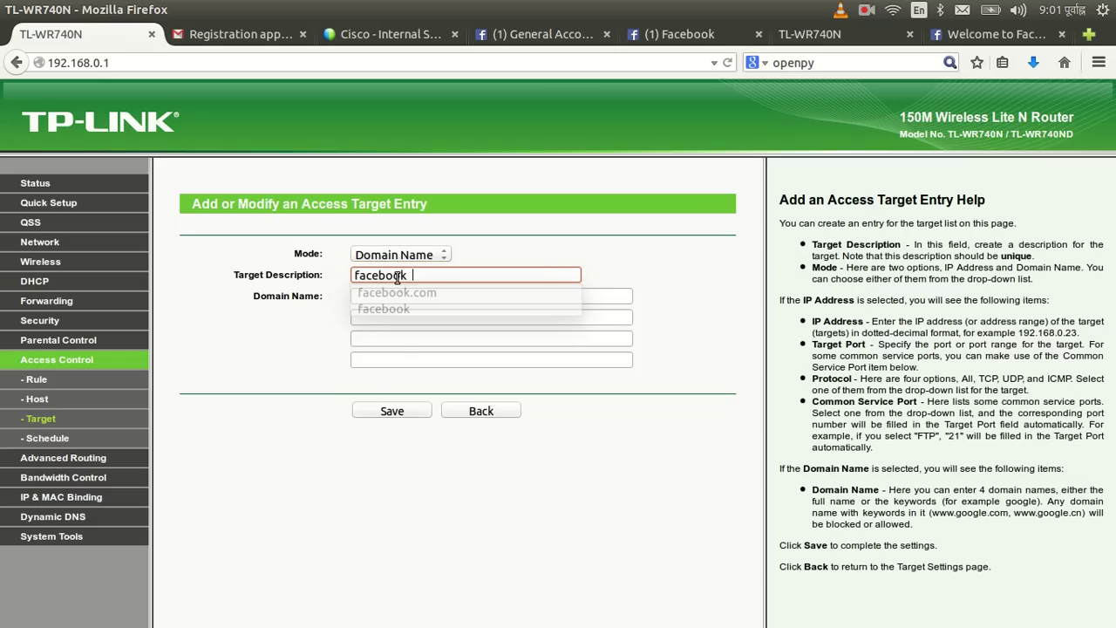
type("llocking method")
left_click(375, 298)
type("www.")
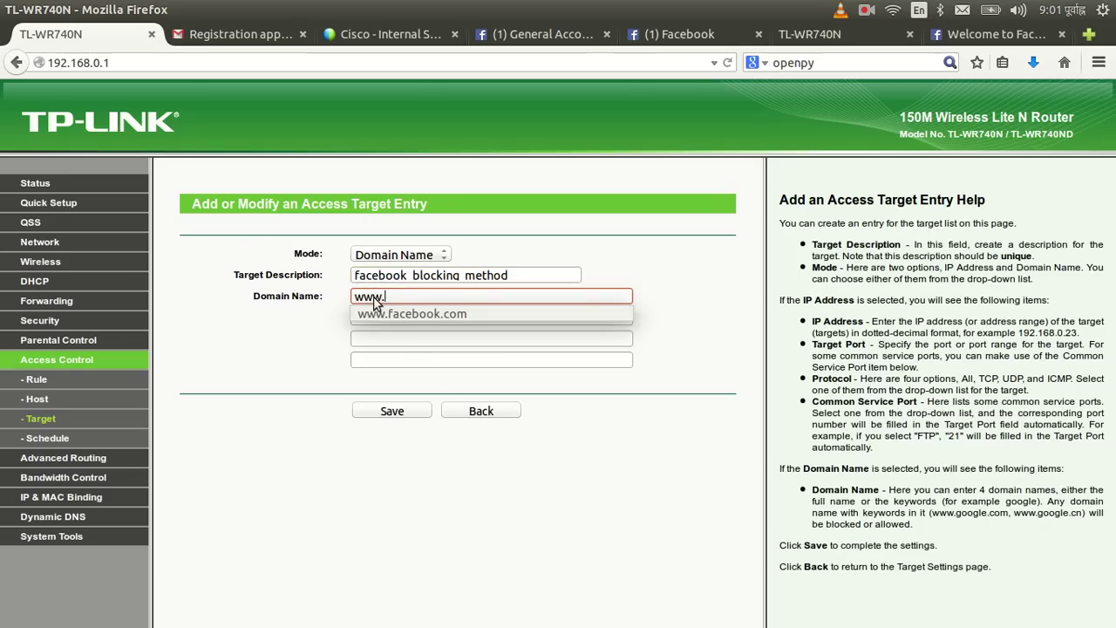
type("facebook.com")
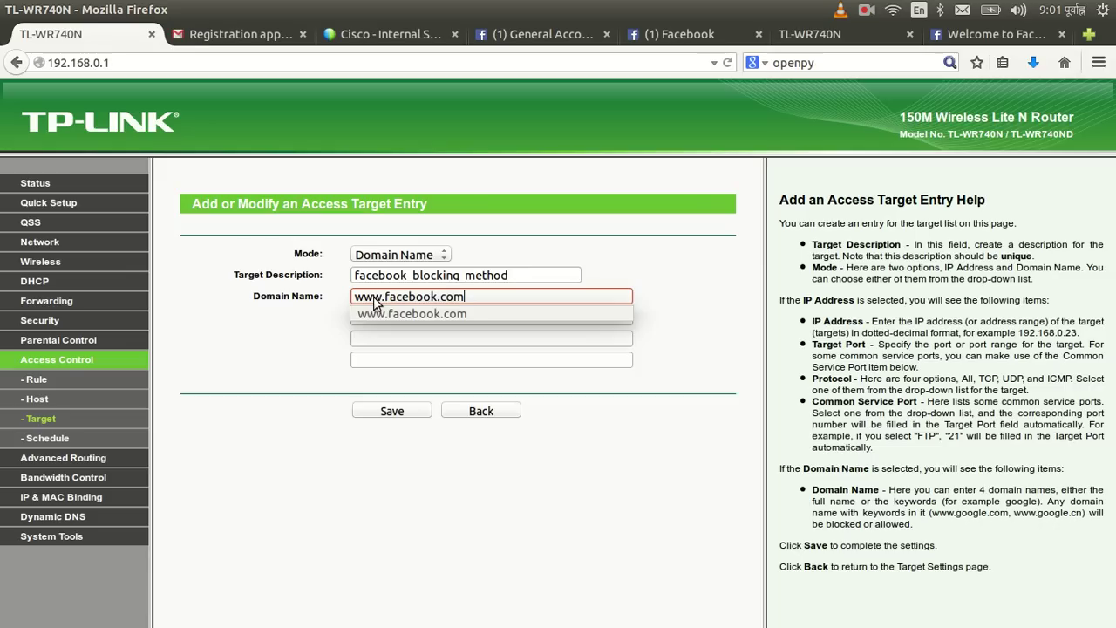
left_click(386, 310)
left_click(365, 318)
left_click(364, 337)
left_click(393, 412)
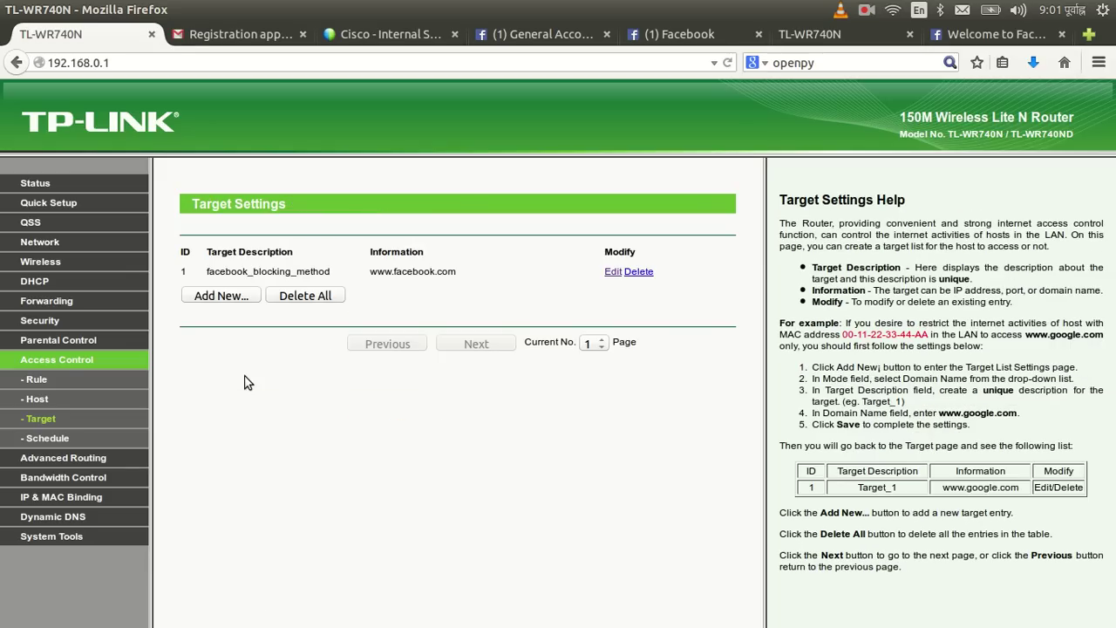
- Start another new target entry and bring the terminal to the front
left_click(220, 295)
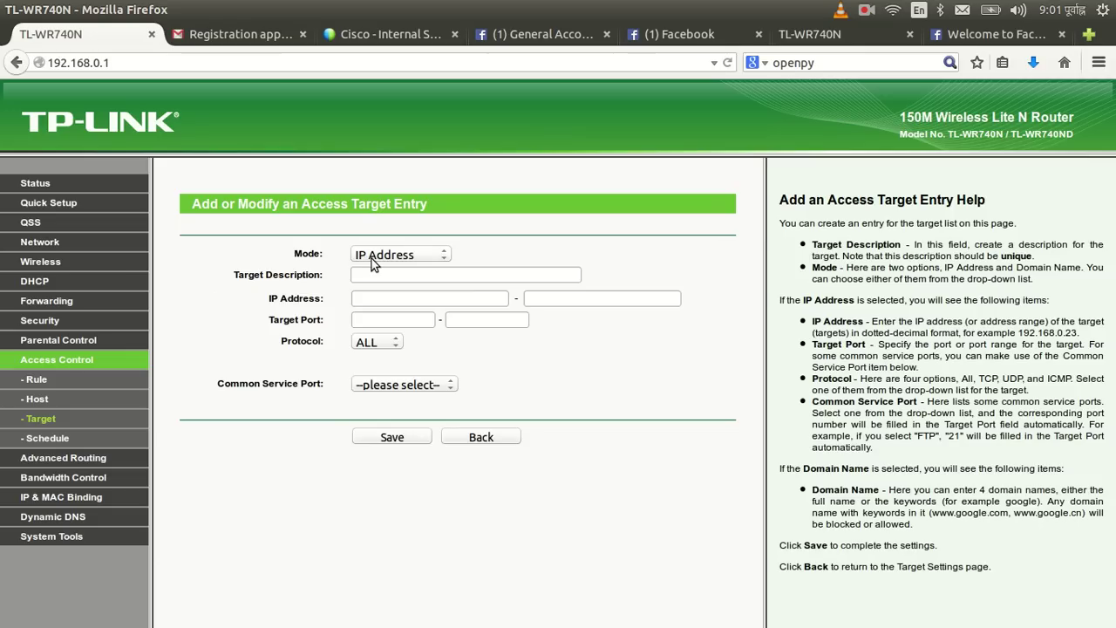
mouse_move(4, 305)
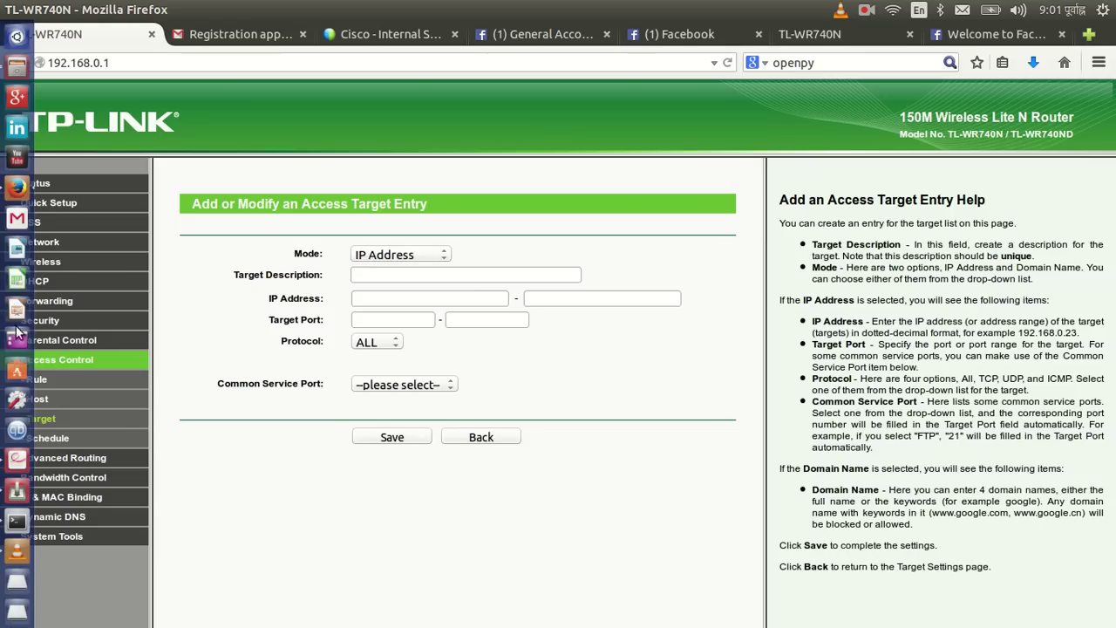
left_click(17, 524)
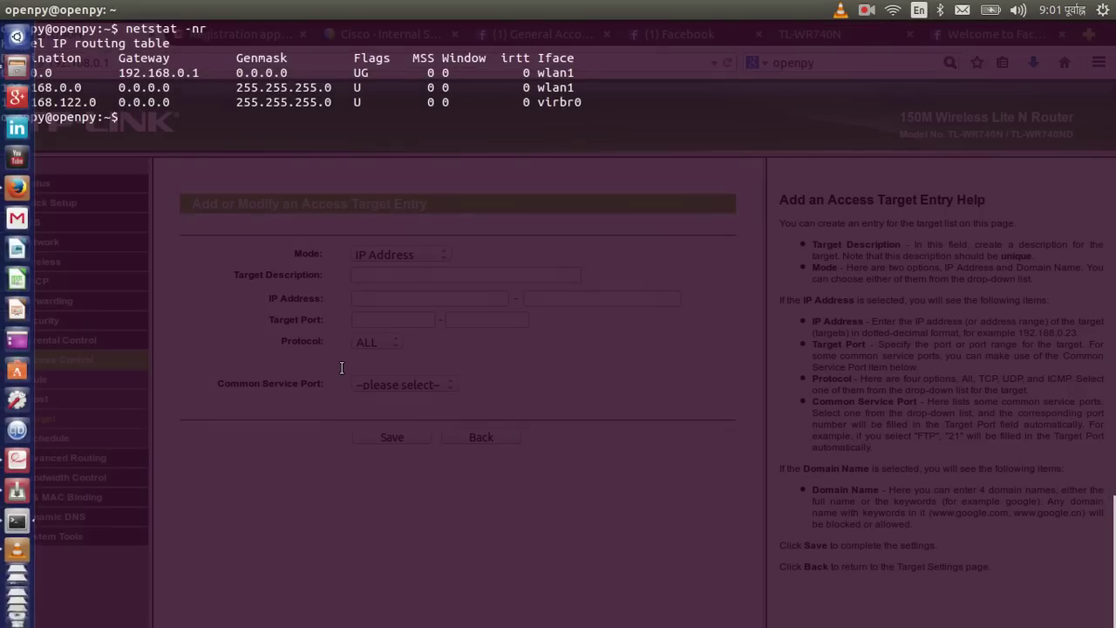
- Clear the terminal, run nslookup facebook.com, and copy the returned address 173.252.110.27
key("ctrl+l")
type("nslooku")
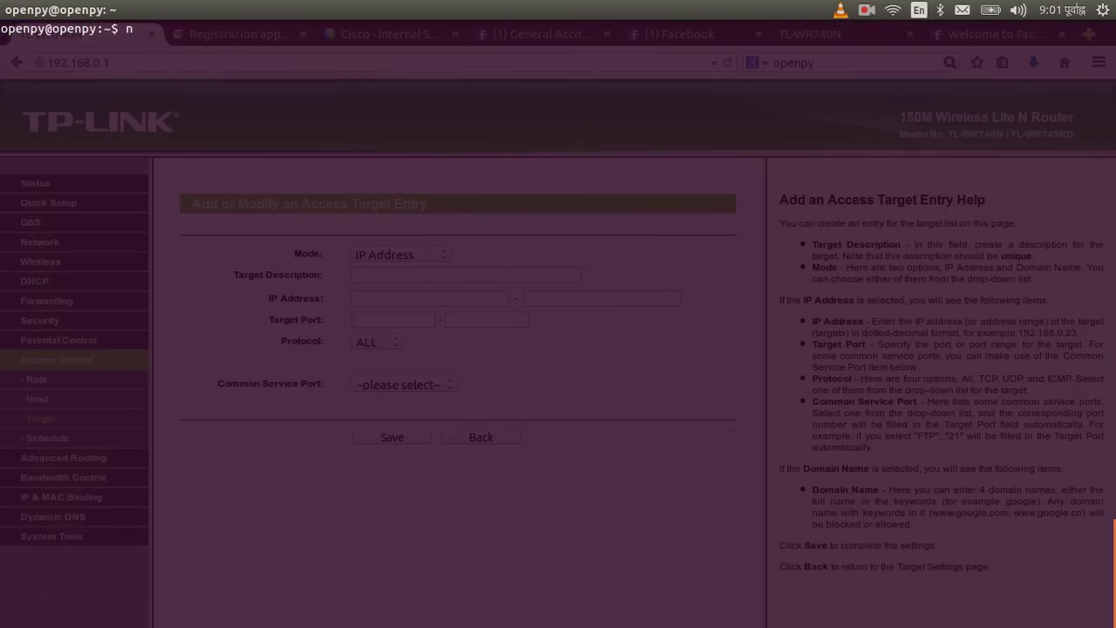
type("p facebook.com")
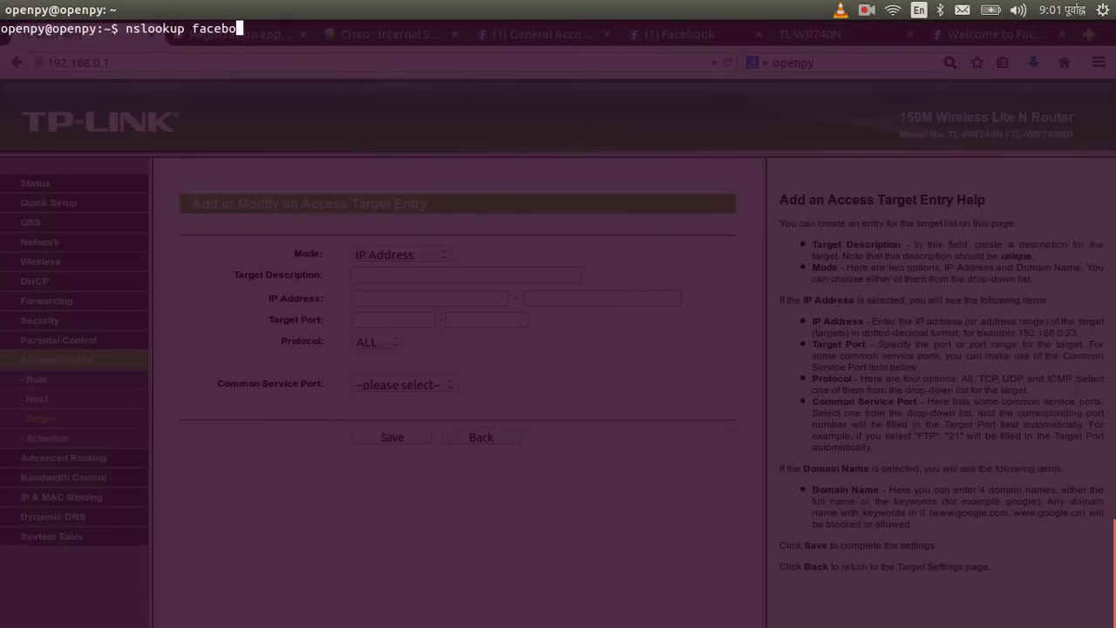
key("Return")
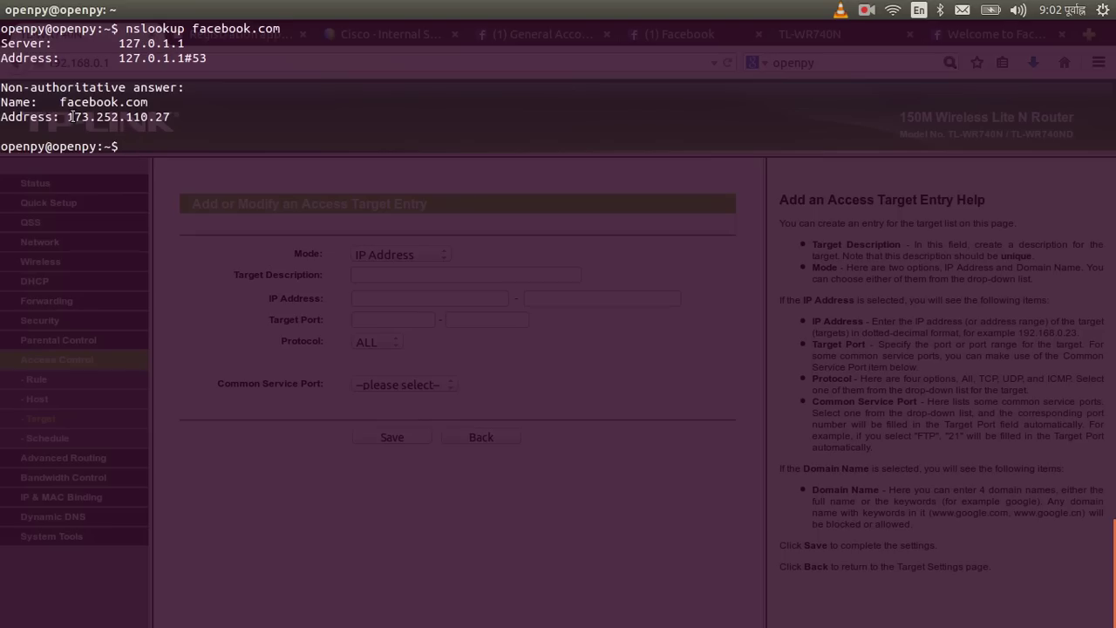
left_click_drag(69, 116, 171, 116)
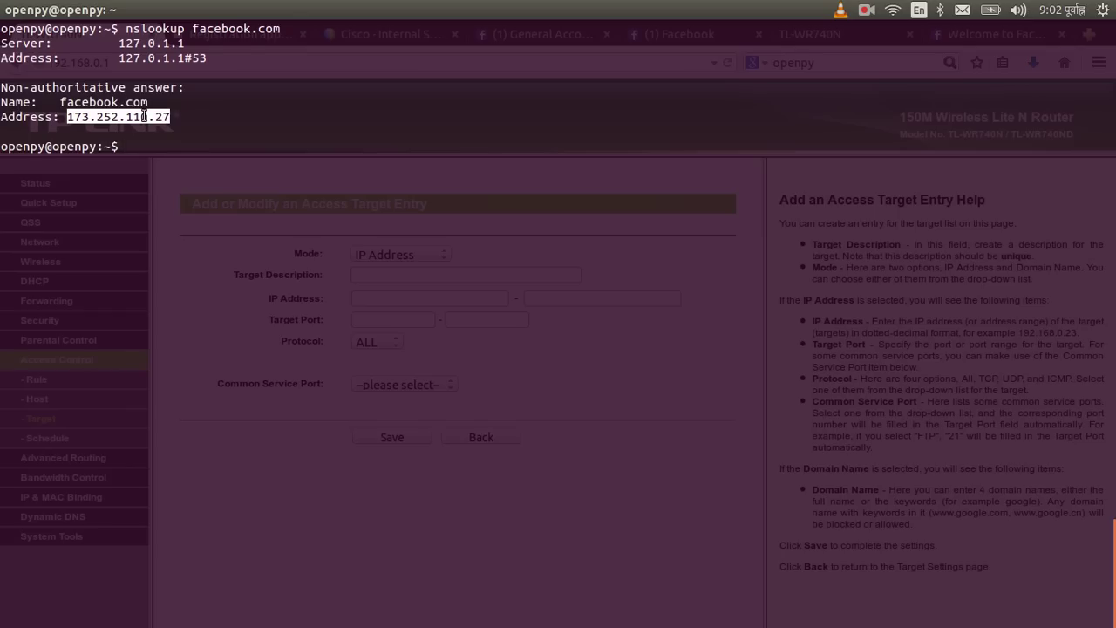
right_click(144, 116)
left_click(177, 195)
- Back in the router's new-target form, enter the description 'facebook ip block'
mouse_move(10, 404)
left_click(16, 193)
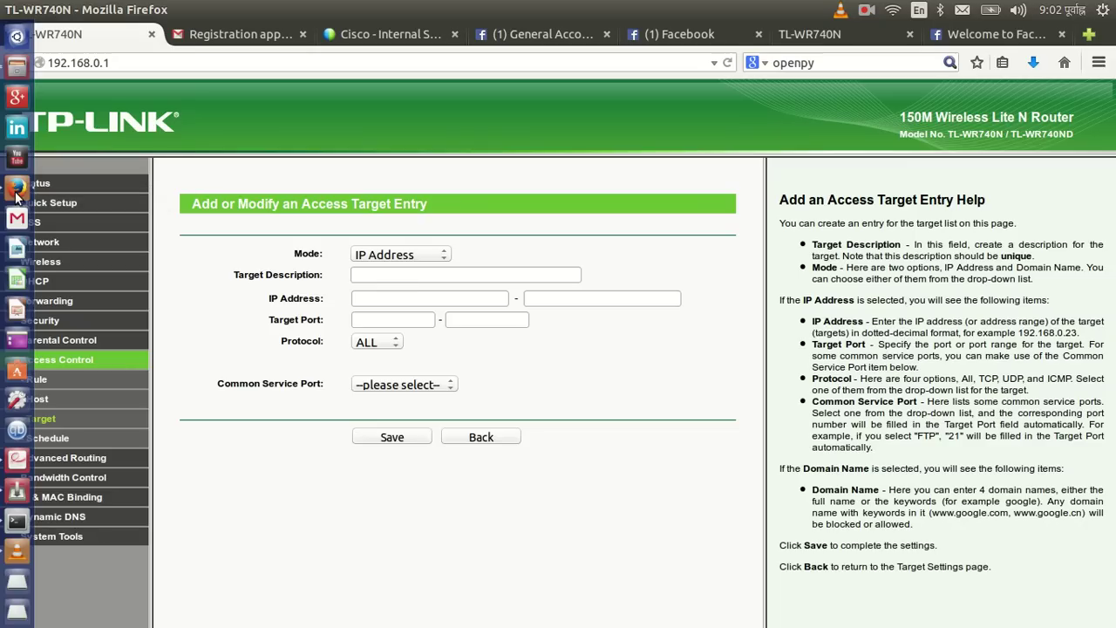
left_click(417, 276)
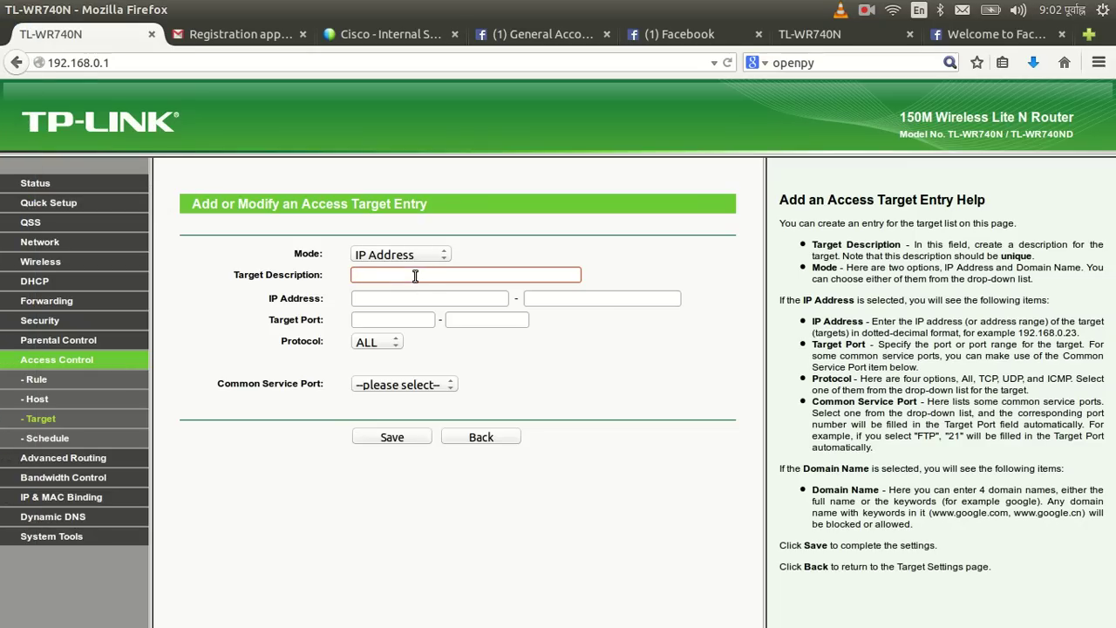
type("facebook ip block")
- Set both IP range fields to 173.252.110.27, keep protocol ALL, and save the target
left_click(409, 298)
type("173.252.110.27")
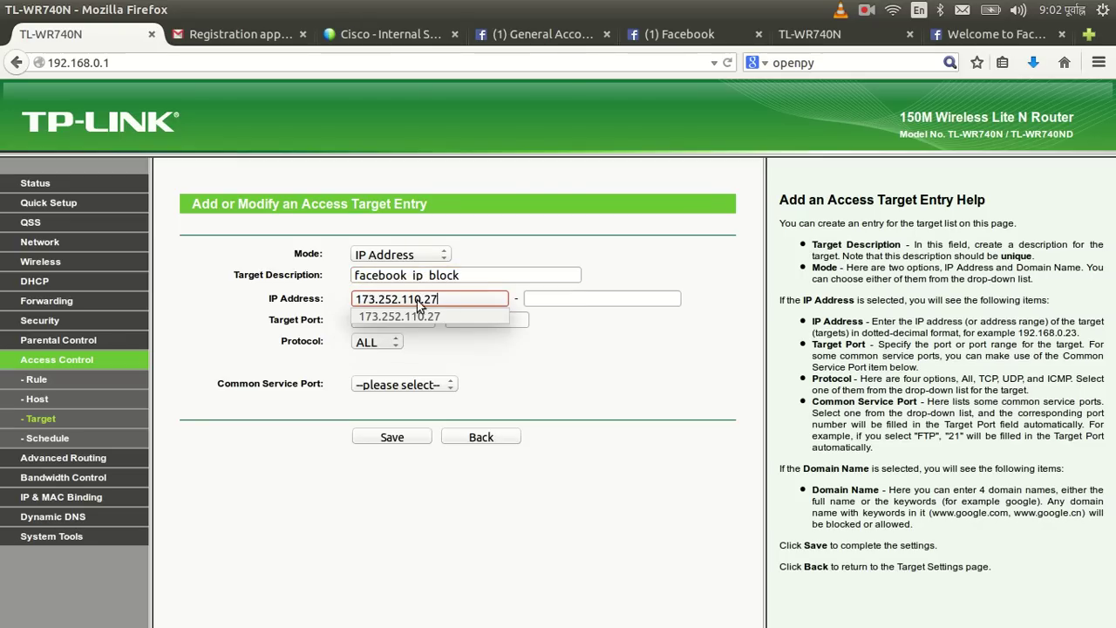
left_click(547, 301)
key("ctrl+v")
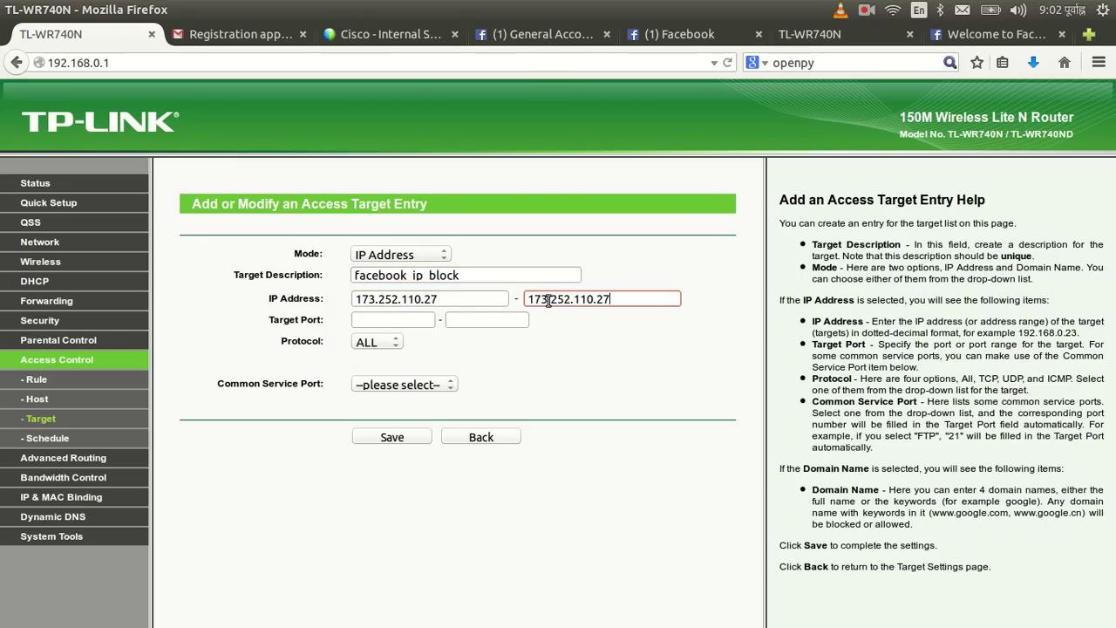
left_click(368, 318)
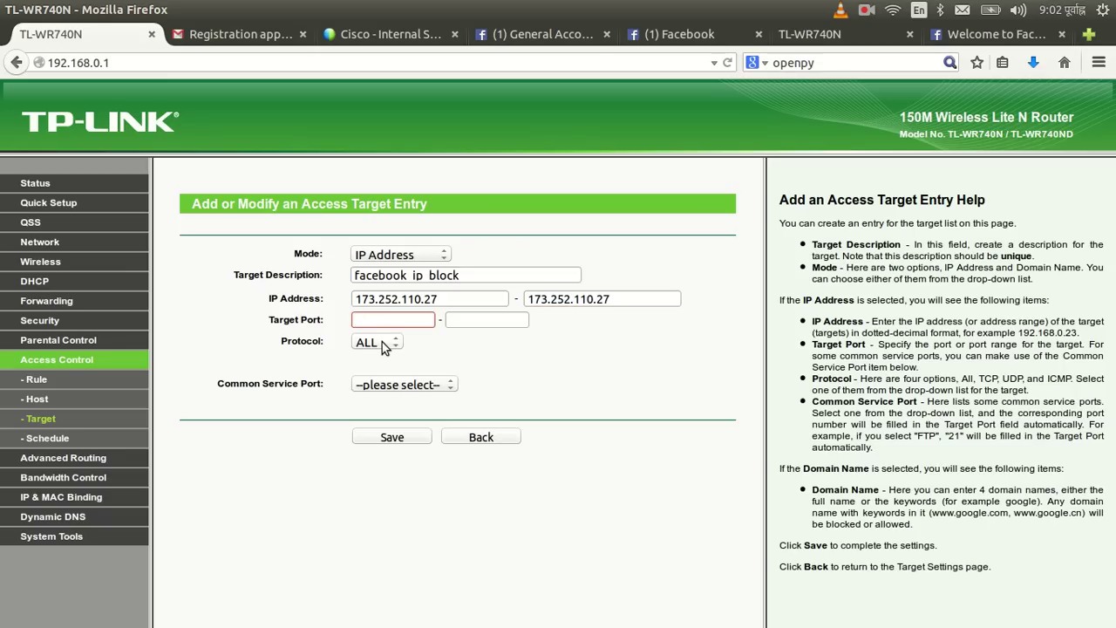
left_click(382, 342)
left_click(382, 341)
left_click(386, 435)
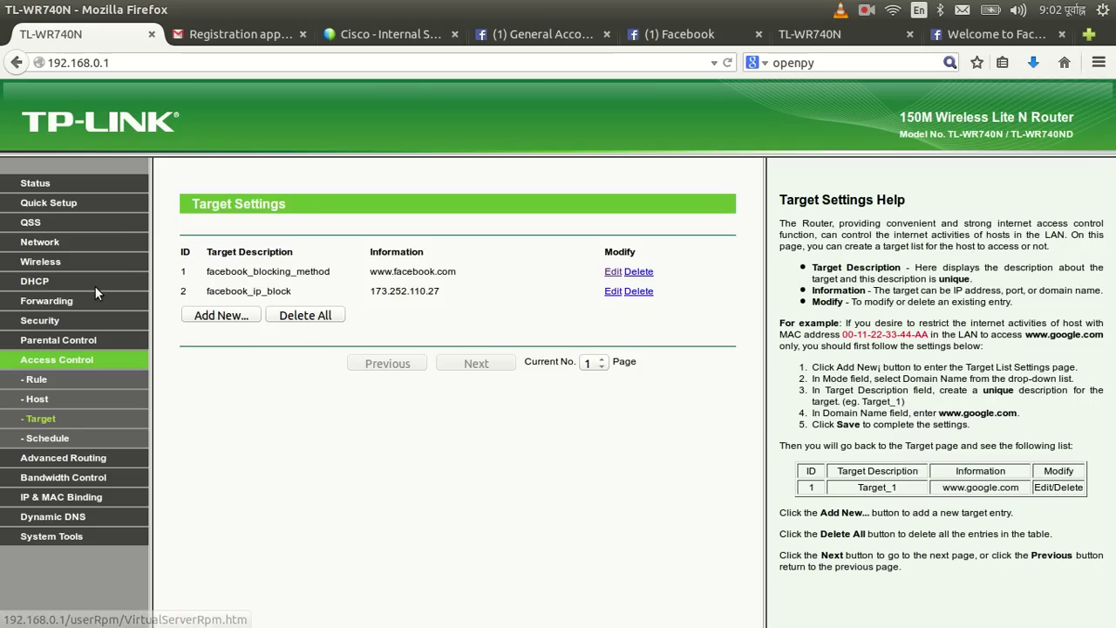
- Reboot the router from System Tools > Reboot, confirming with OK
left_click(50, 535)
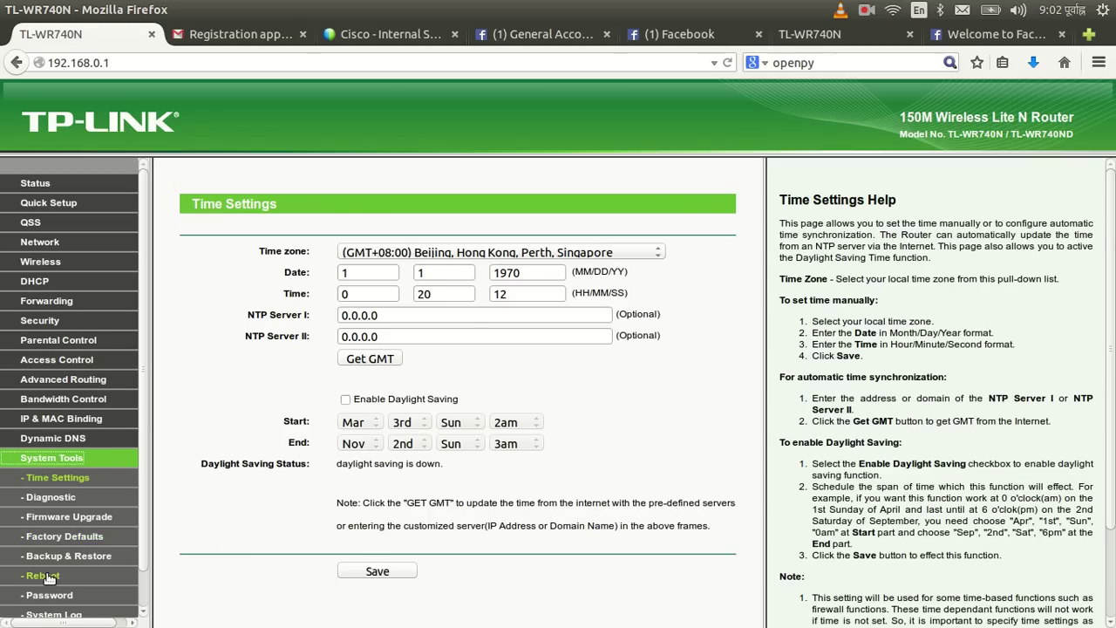
left_click(44, 576)
left_click(389, 274)
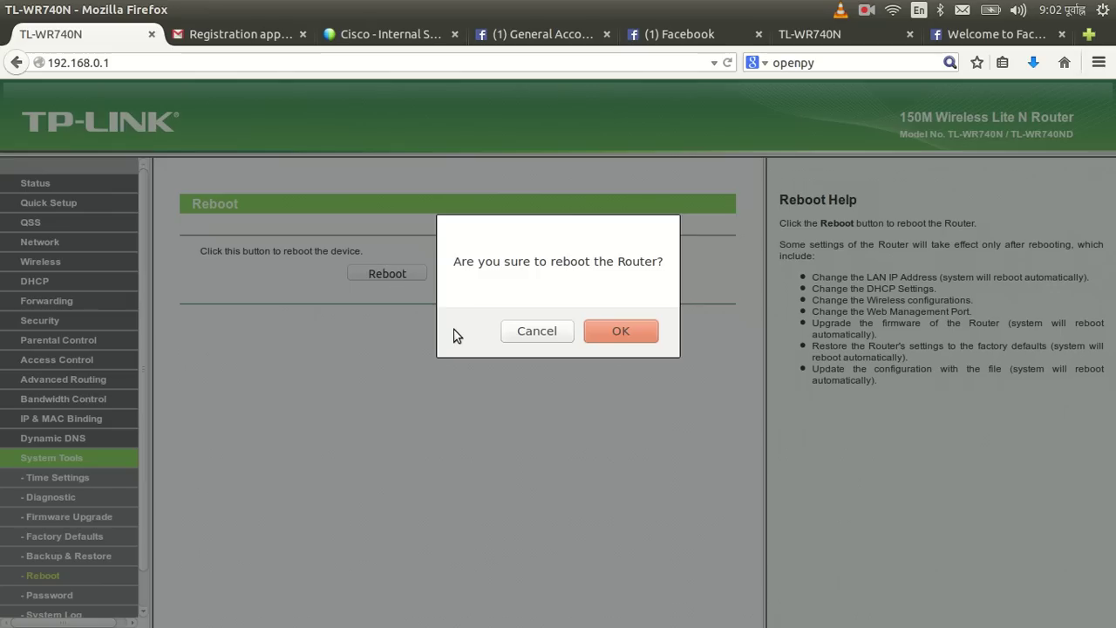
left_click(636, 338)
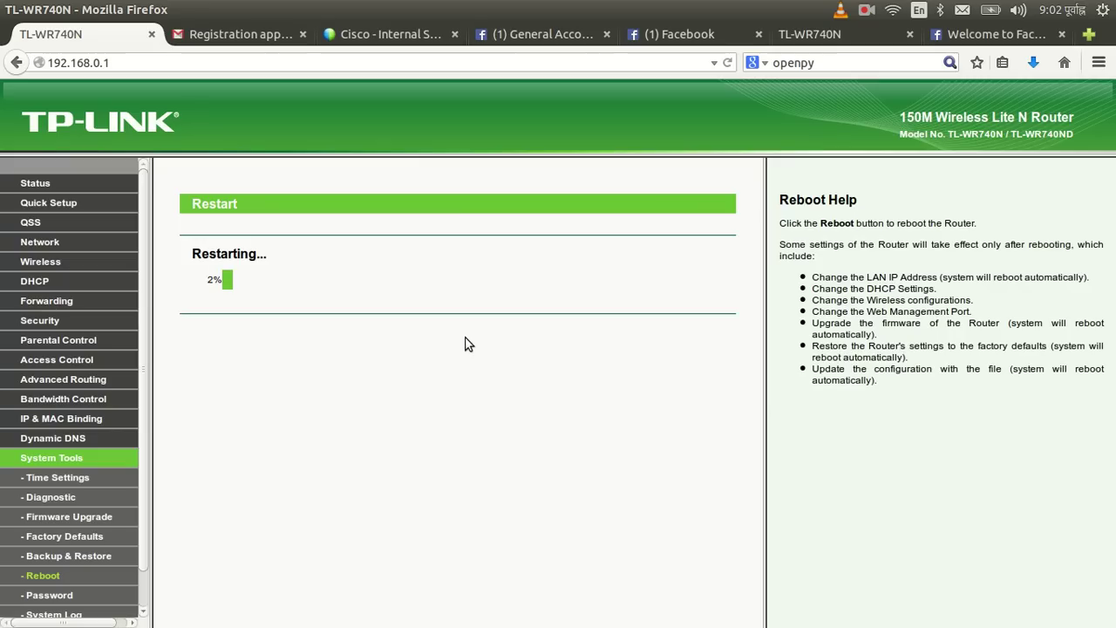
left_click(866, 10)
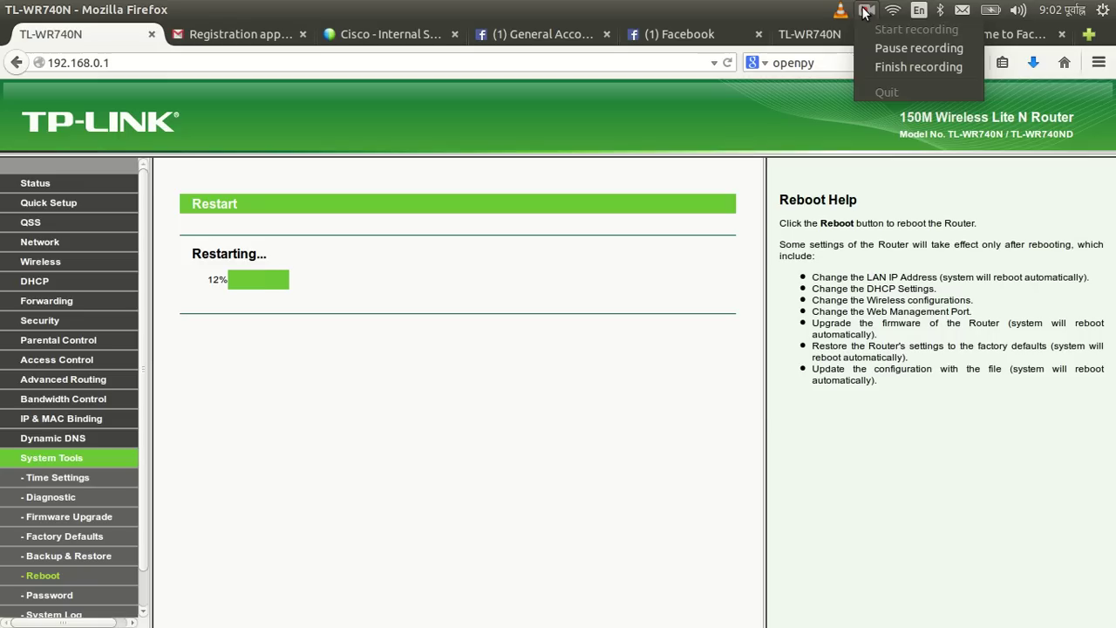
left_click(876, 43)
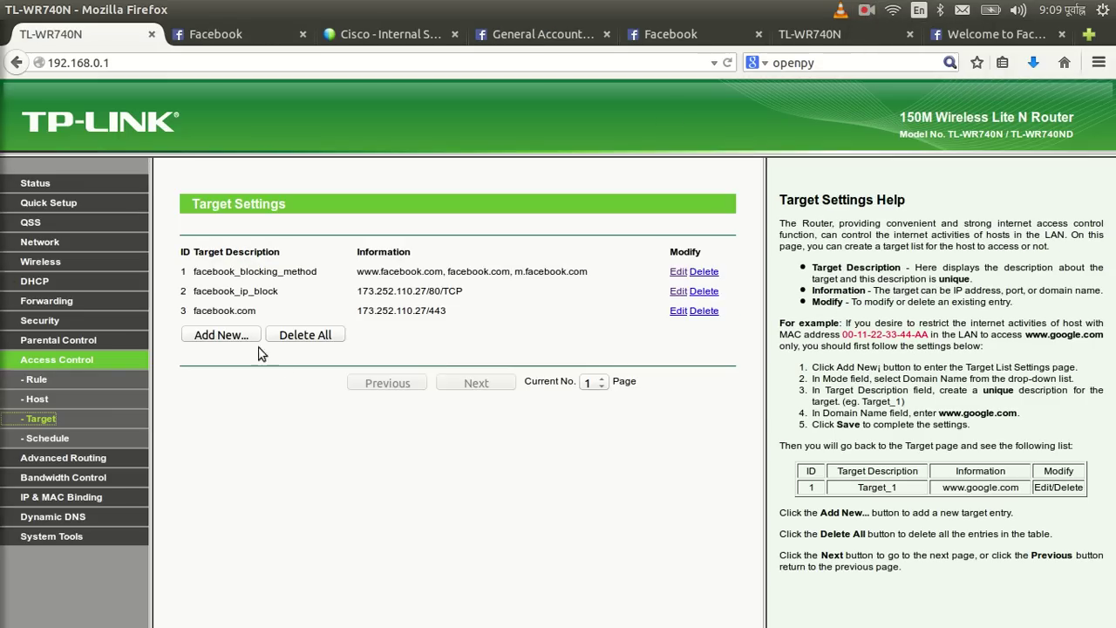
- Open a Firefox private window and try loading facebook.com
key("ctrl+shift+p")
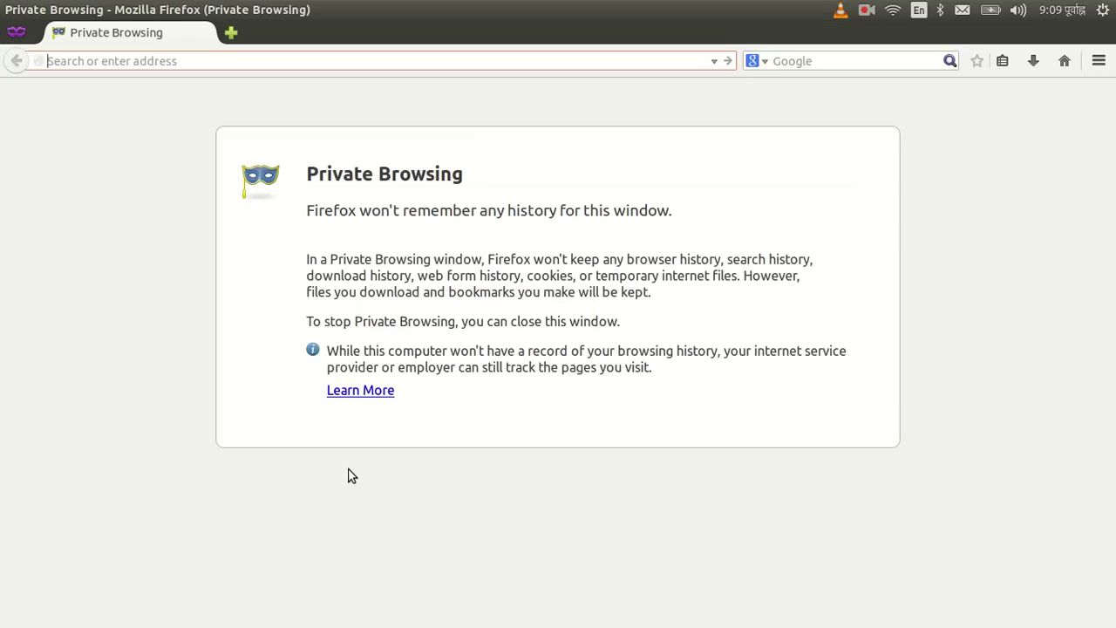
type("m")
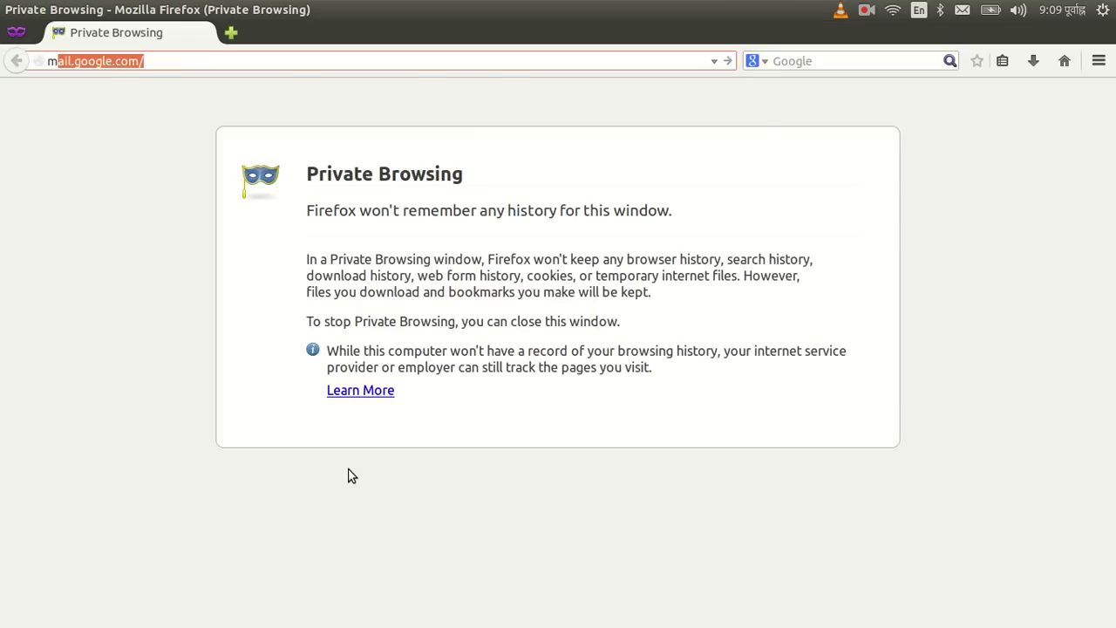
key("BackSpace")
key("BackSpace")
type("facebook")
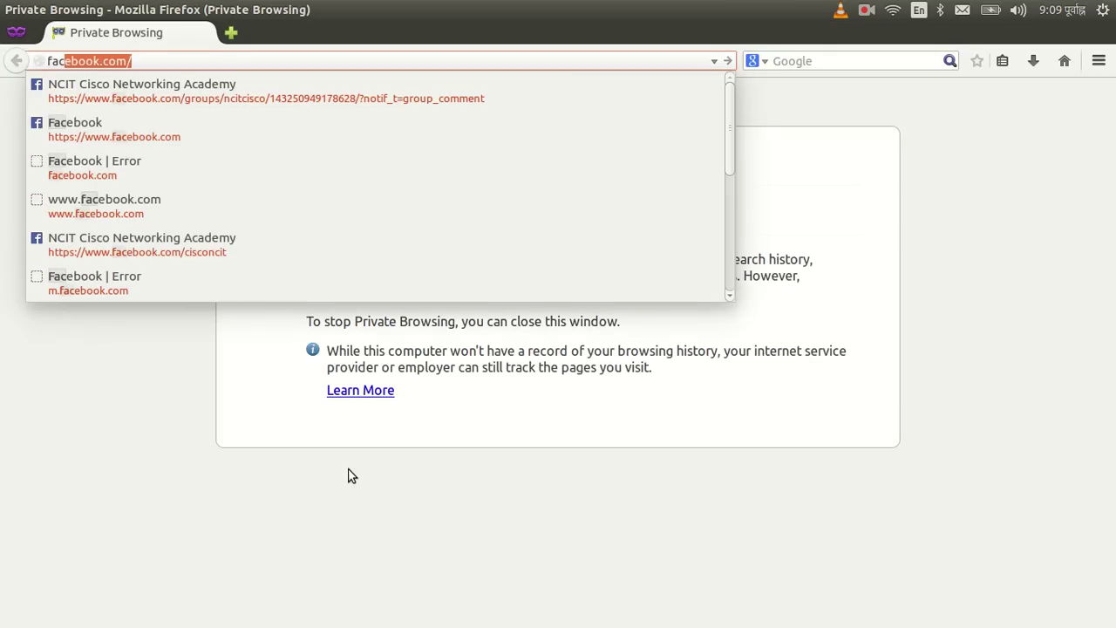
key("Return")
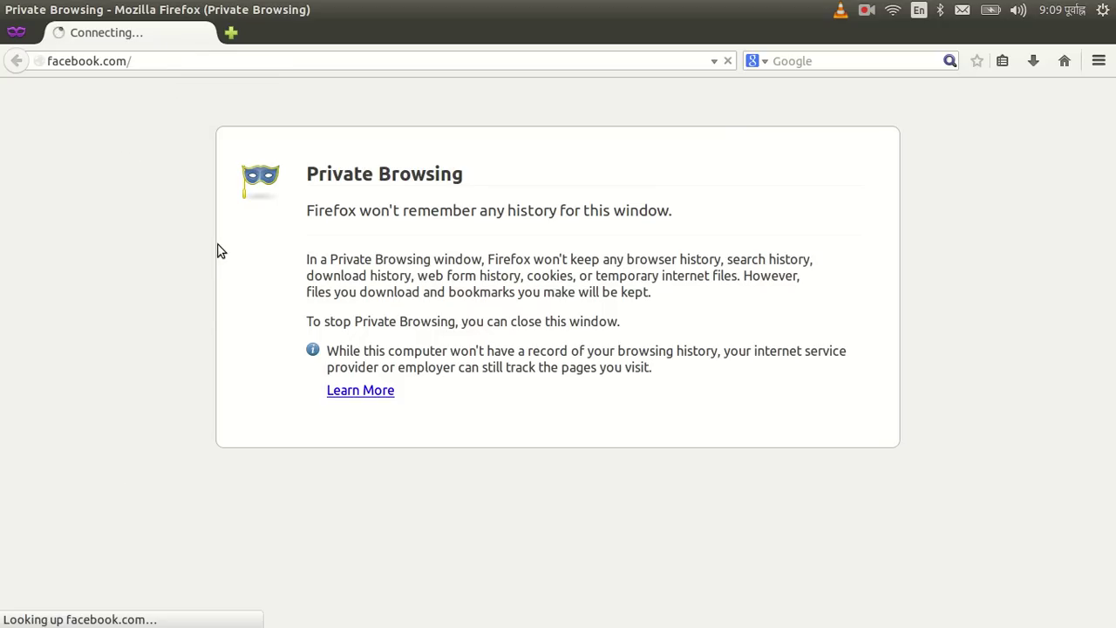
- Try loading facebook by its IP 173.252.110.27, then open another private tab
key("ctrl+v")
key("Return")
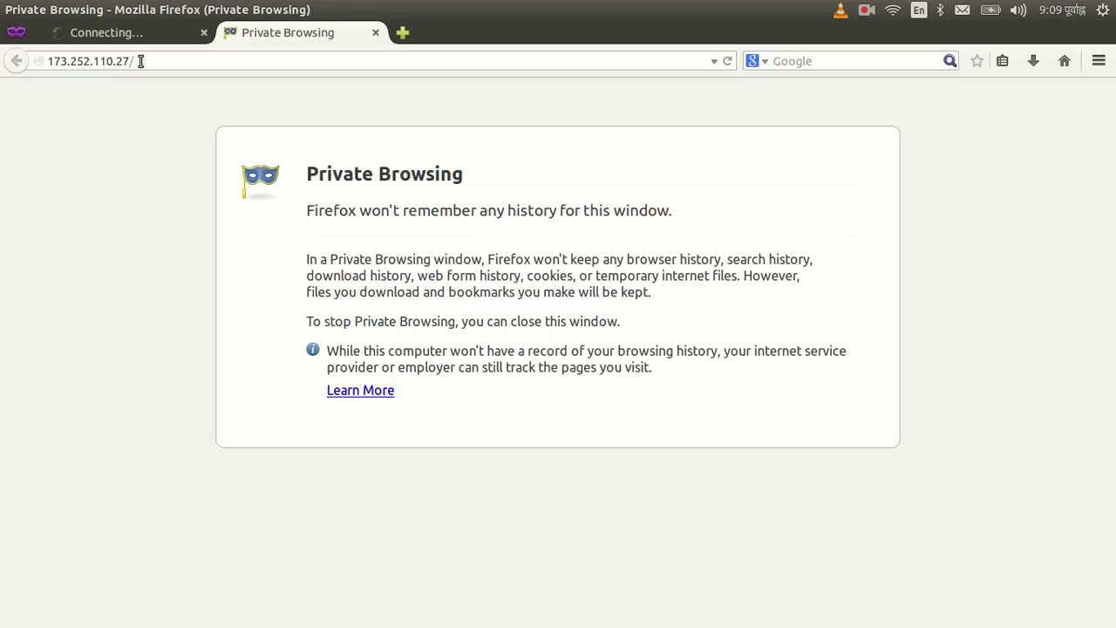
left_click(119, 33)
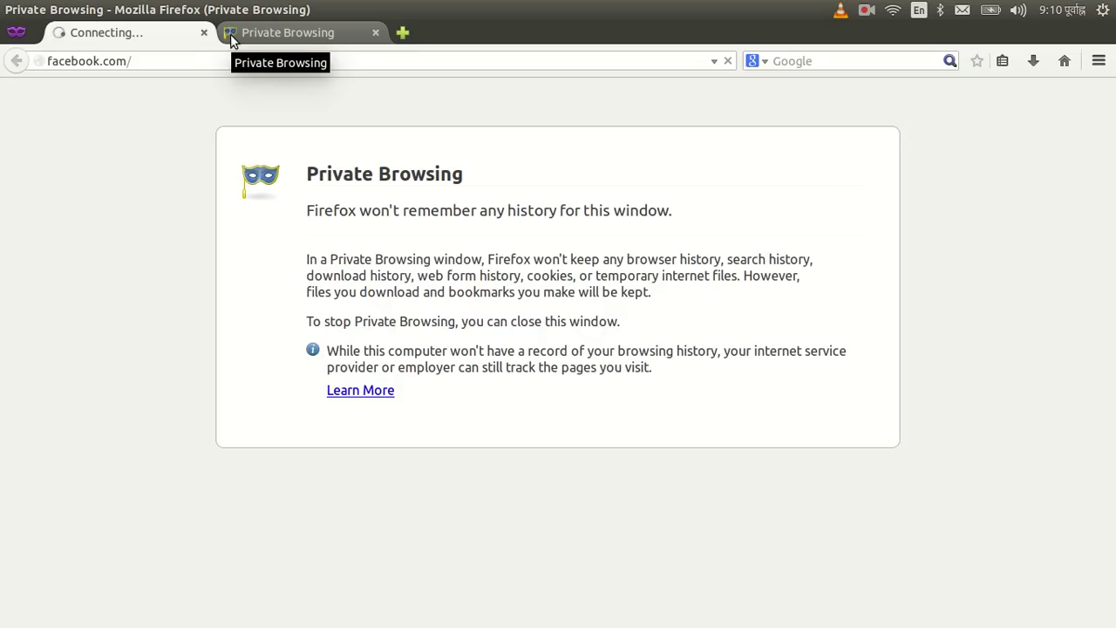
left_click(402, 32)
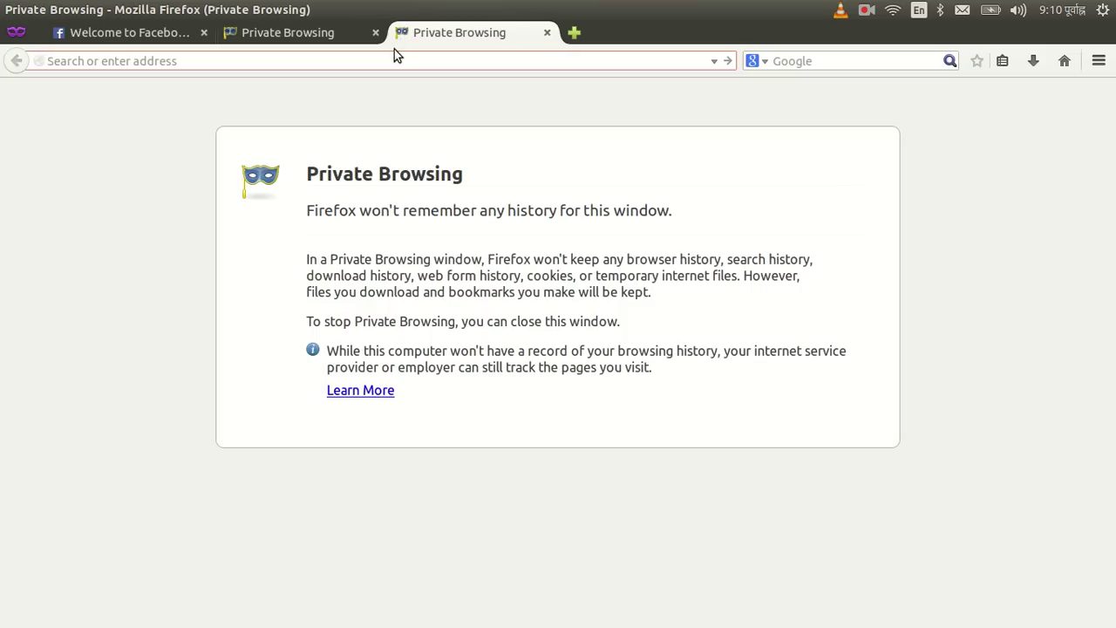
- Close the Welcome to Facebook tab and load google.com in the private tab
left_click(203, 32)
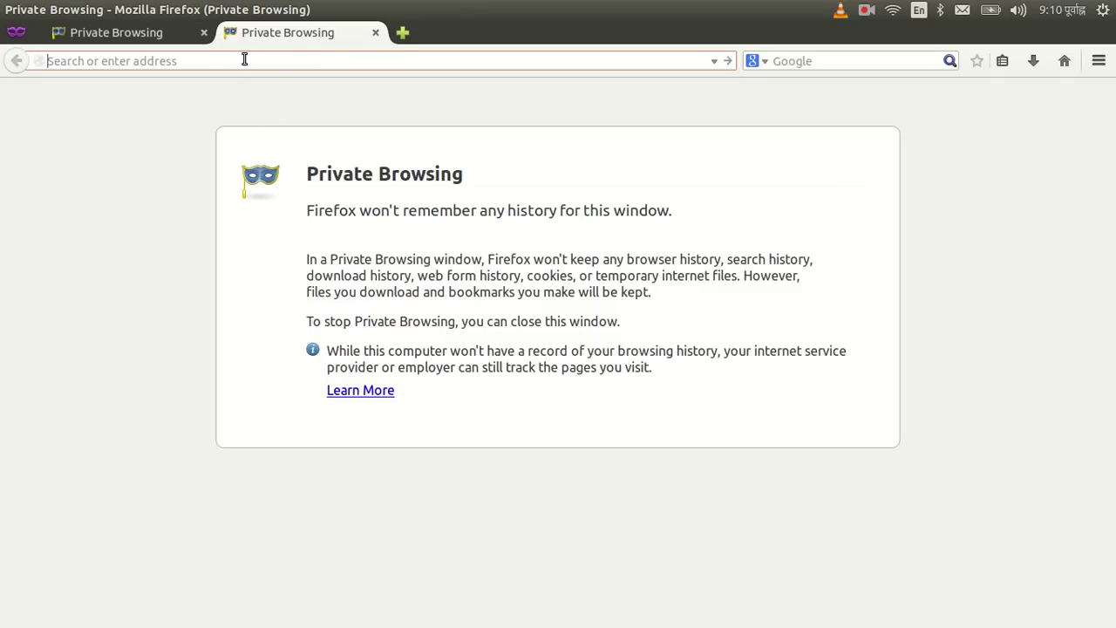
type("fo")
key("BackSpace")
key("BackSpace")
key("BackSpace")
type("g")
key("Return")
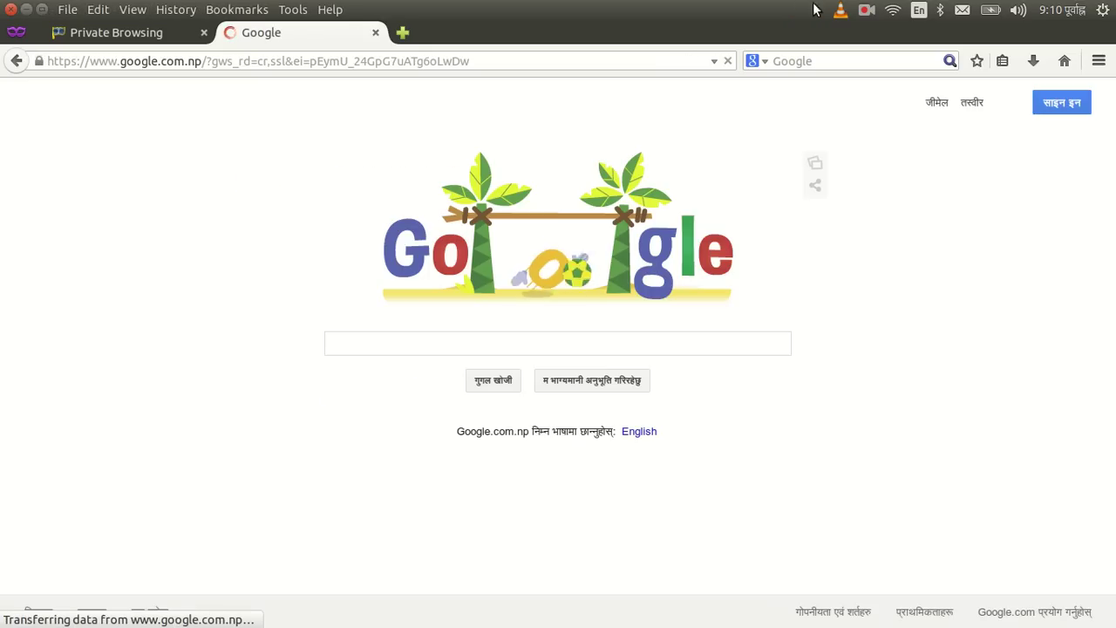
left_click(893, 10)
mouse_move(869, 15)
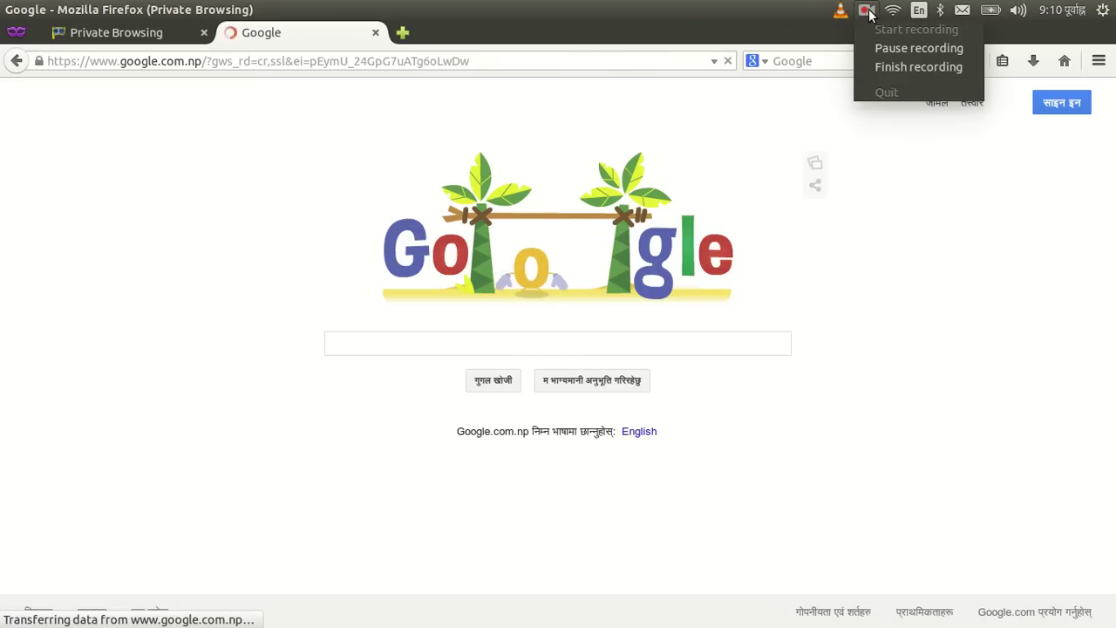